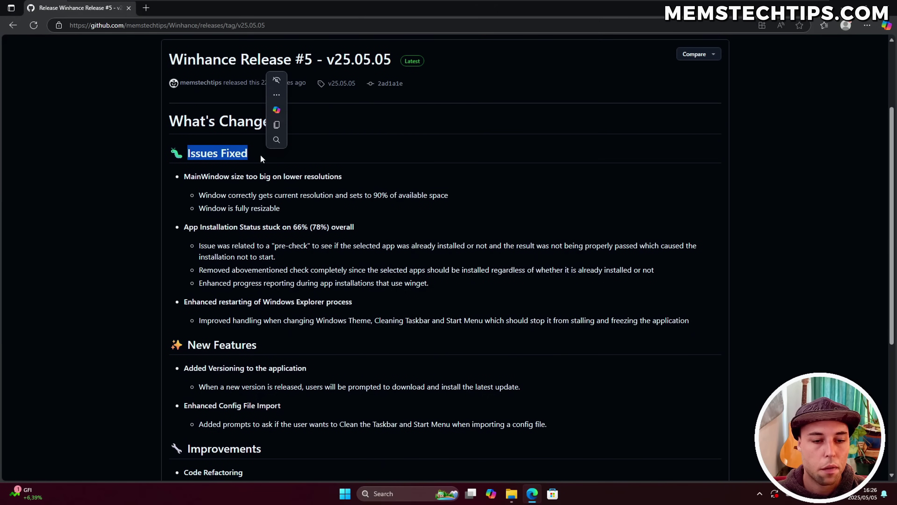
Review the Issues Fixed and New Features sections of the Winhance v25.05.05 release notes, highlighting the entry on added versioning
click(263, 158)
scroll(305, 219, down, 5)
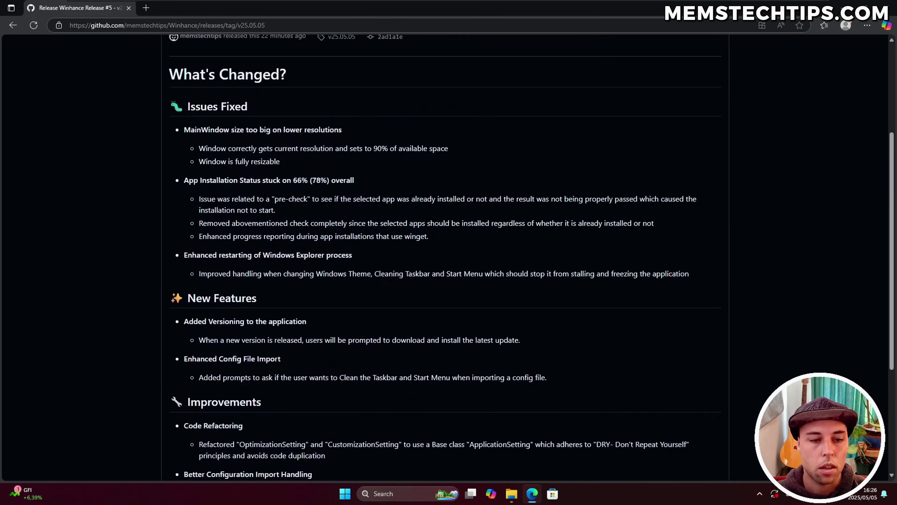
scroll(448, 248, down, 2)
drag(187, 59, 253, 62)
click(253, 62)
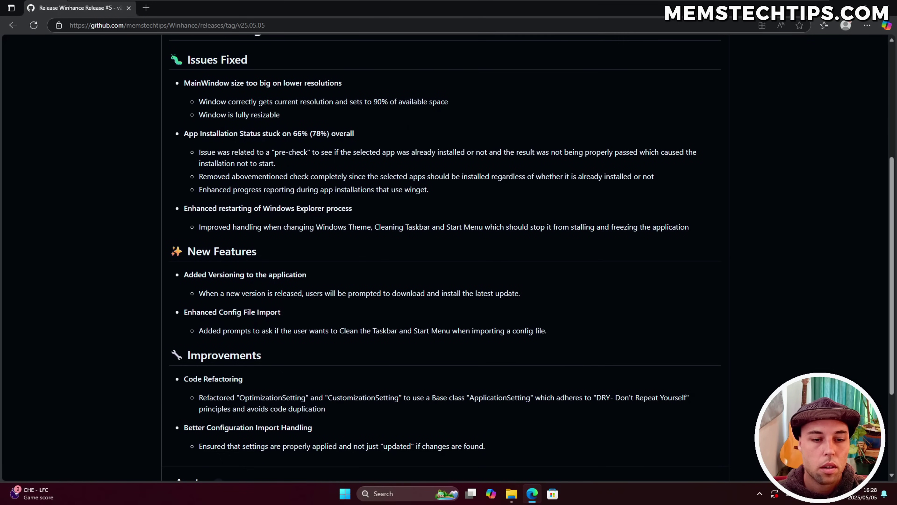
drag(187, 251, 267, 251)
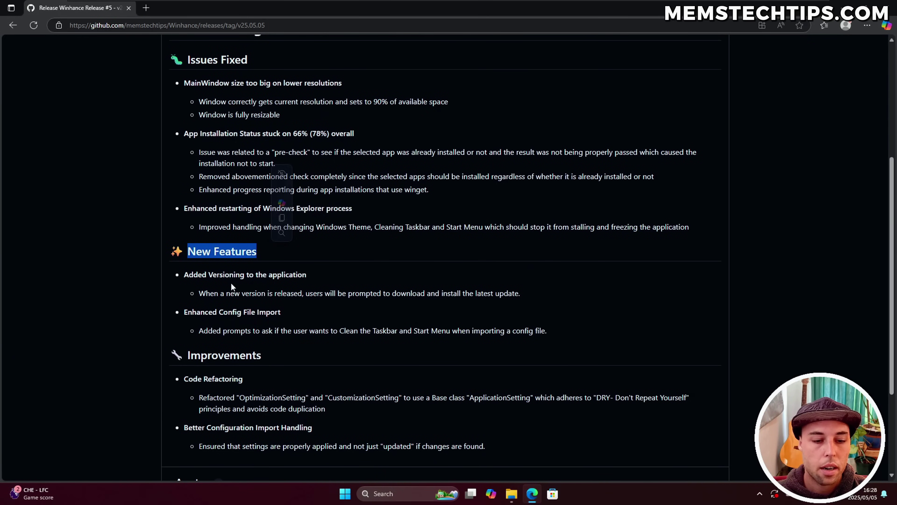
click(180, 277)
drag(180, 277, 310, 277)
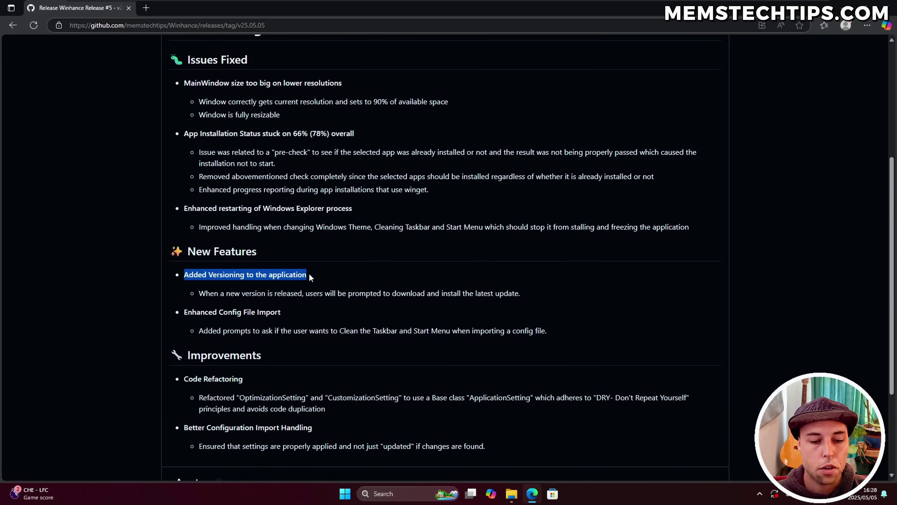
click(214, 304)
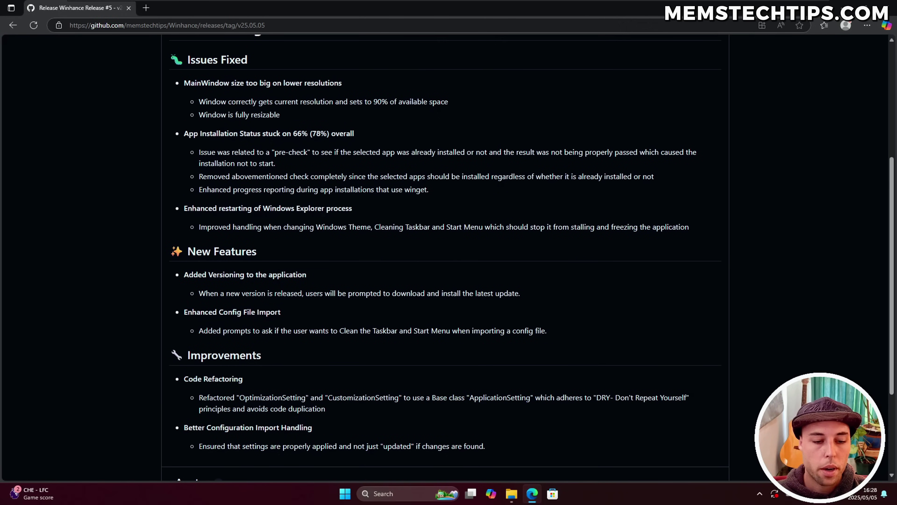
drag(200, 293, 523, 299)
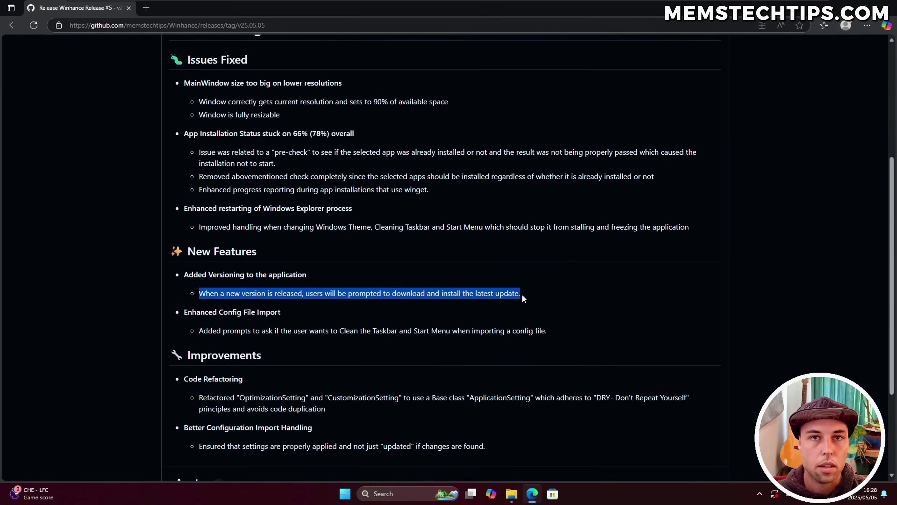
click(407, 253)
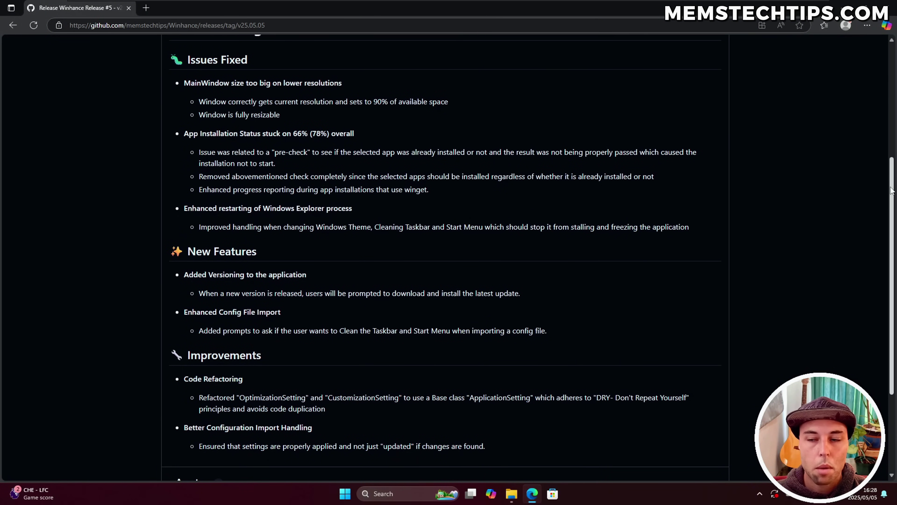
Examine the release number and version in the release title, and view the Winhance website's home page for comparison
scroll(445, 257, up, 3)
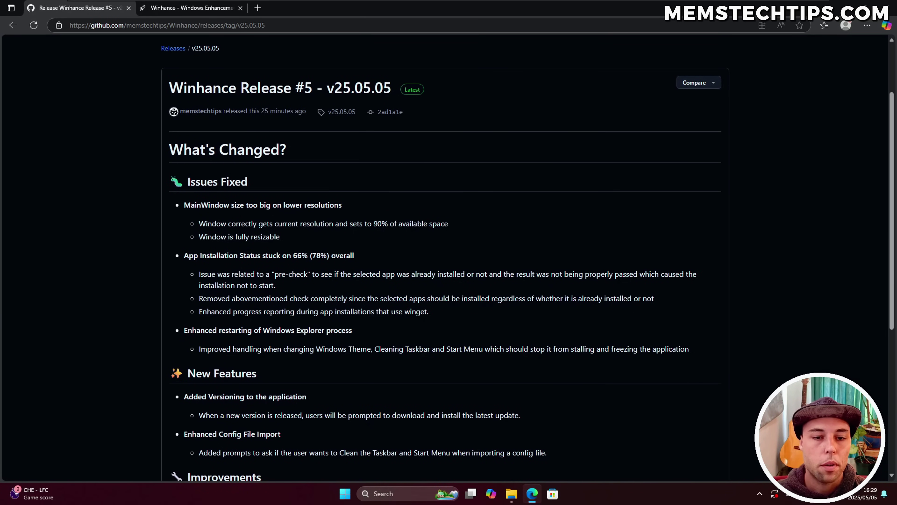
drag(326, 87, 391, 88)
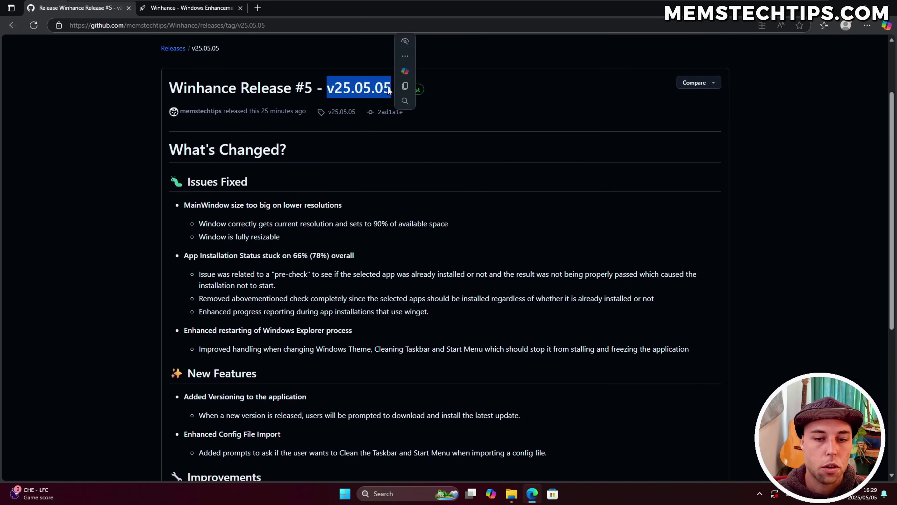
click(370, 94)
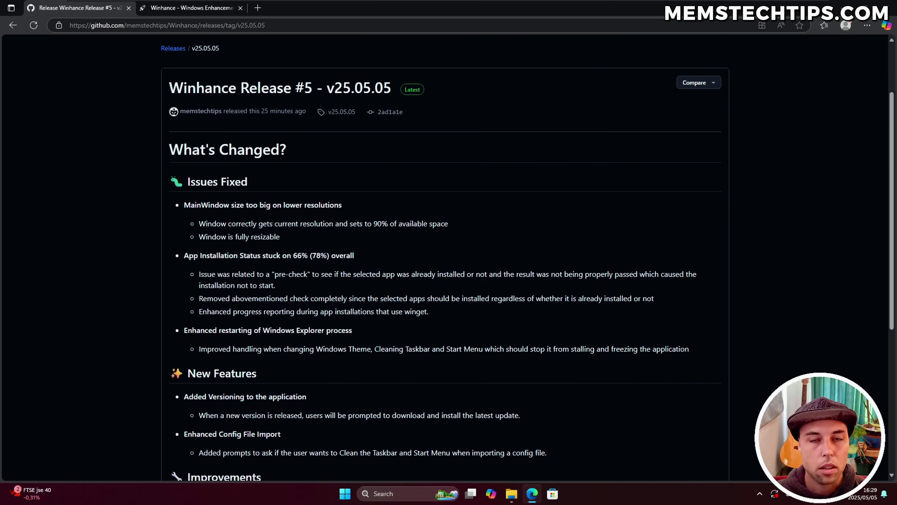
drag(169, 88, 313, 89)
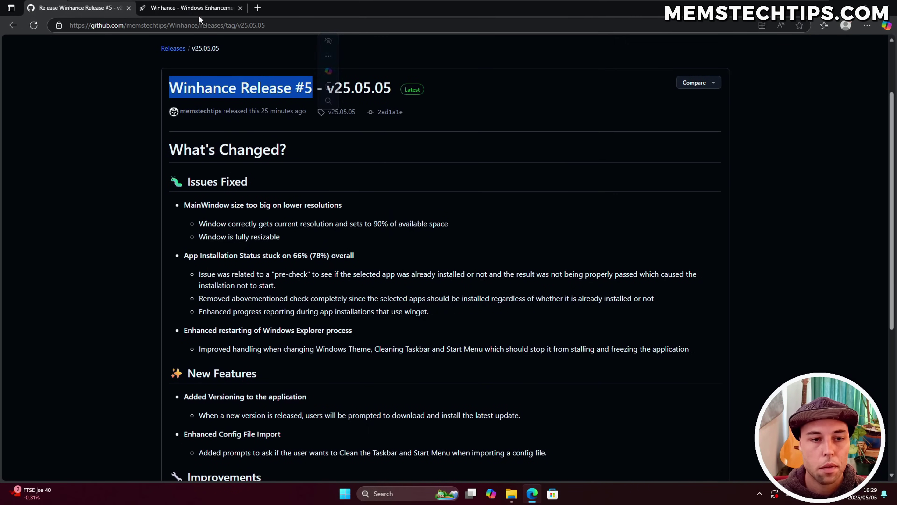
click(191, 8)
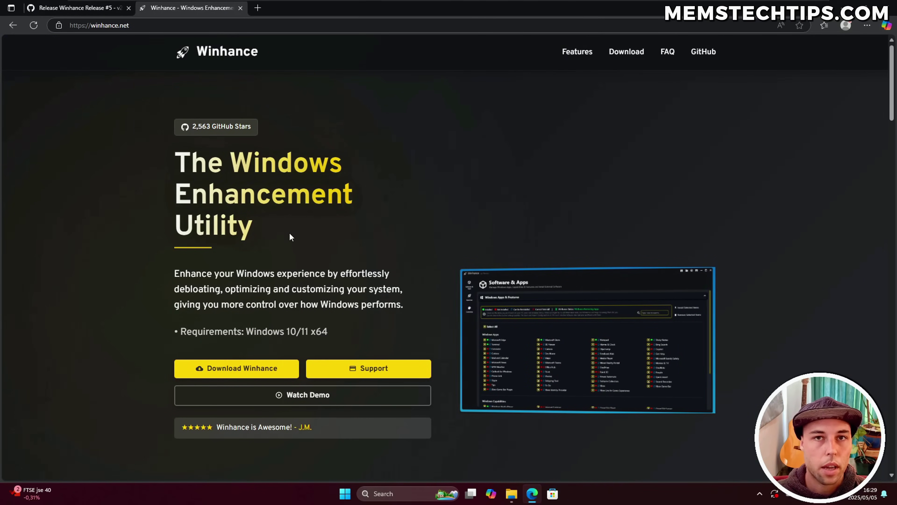
click(80, 8)
drag(375, 88, 389, 89)
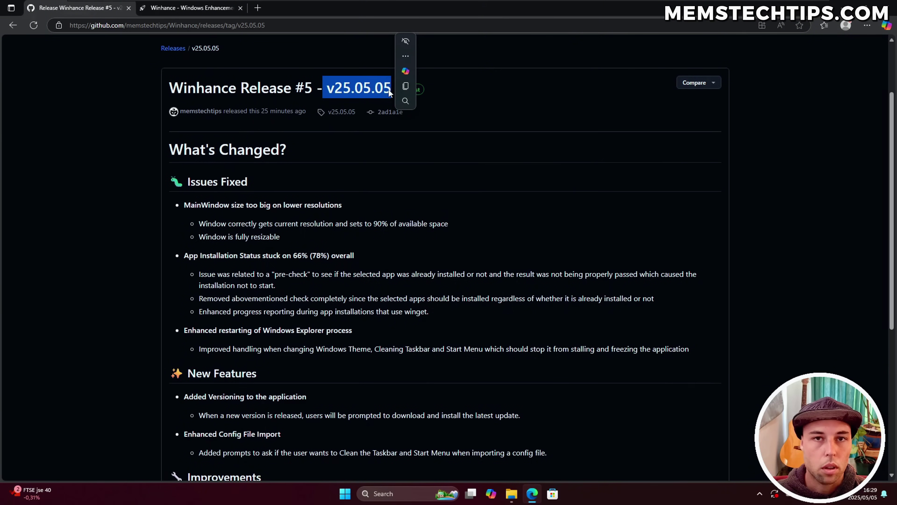
click(429, 128)
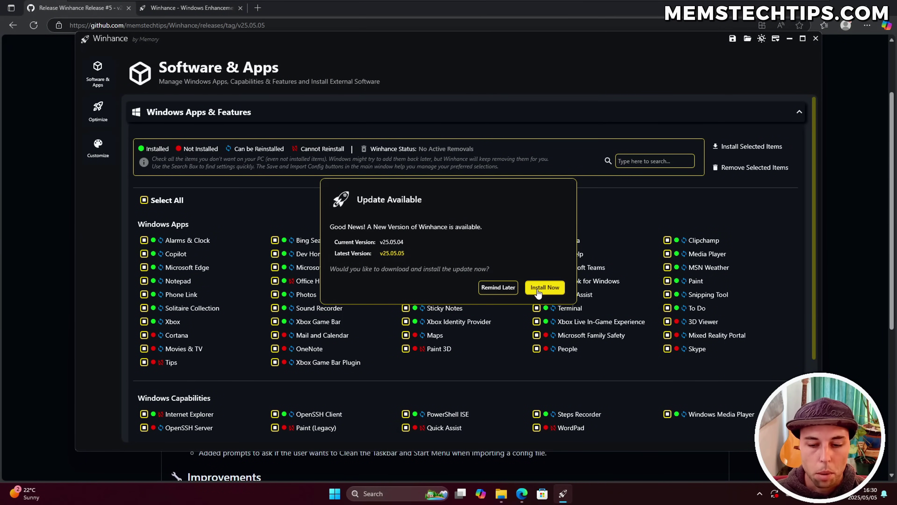
Start installing the offered Winhance update for all users and accept the license agreement
click(544, 288)
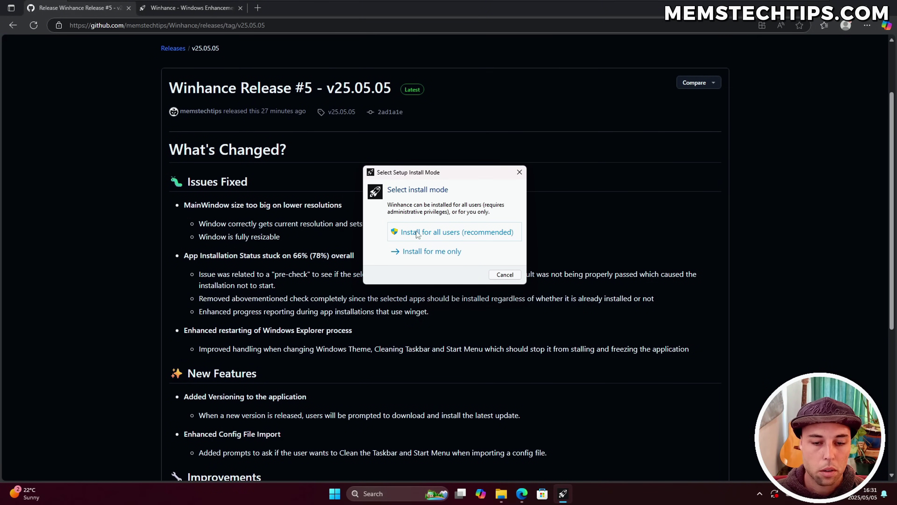
click(442, 233)
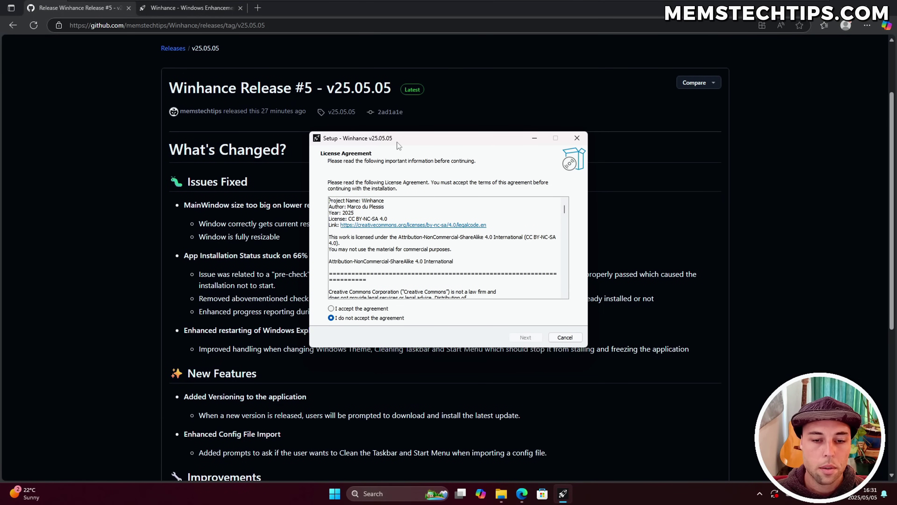
click(353, 308)
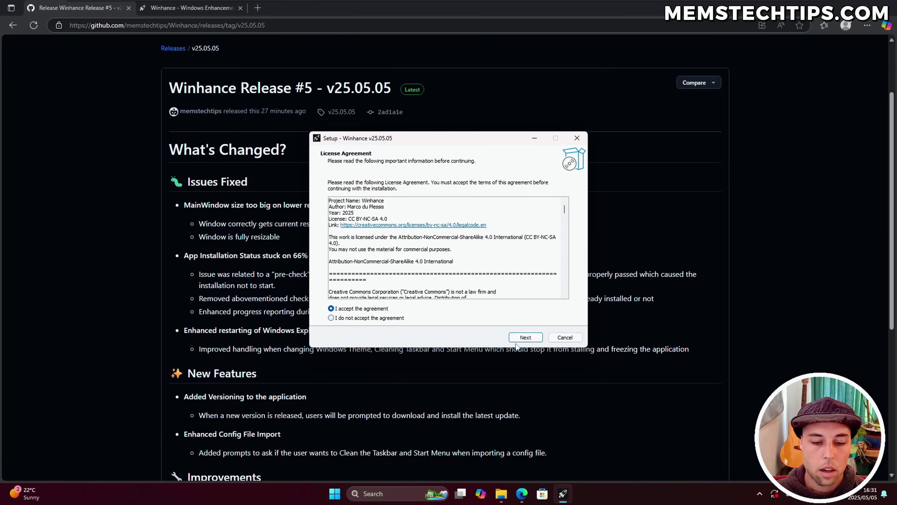
click(525, 337)
Install Winhance into the existing C:\Program Files\Winhance folder and finish the setup with Launch Winhance enabled
click(526, 338)
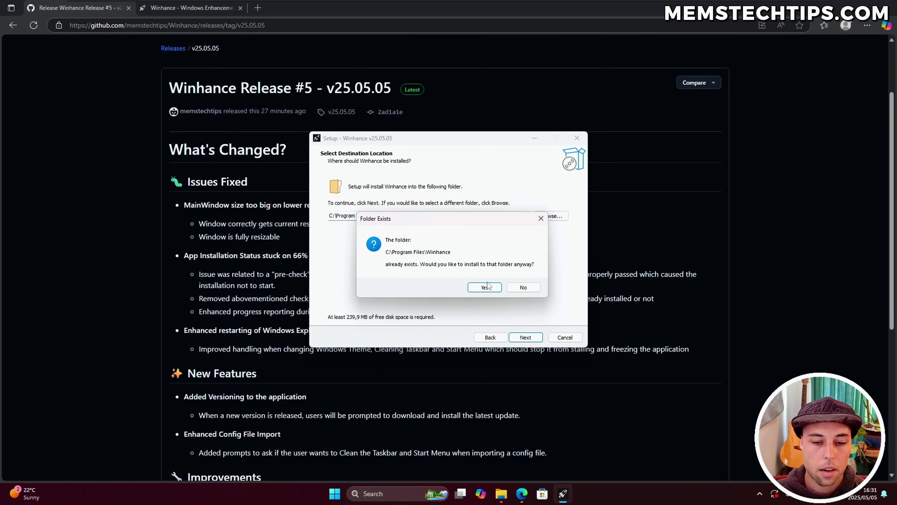
click(480, 285)
click(530, 338)
click(526, 337)
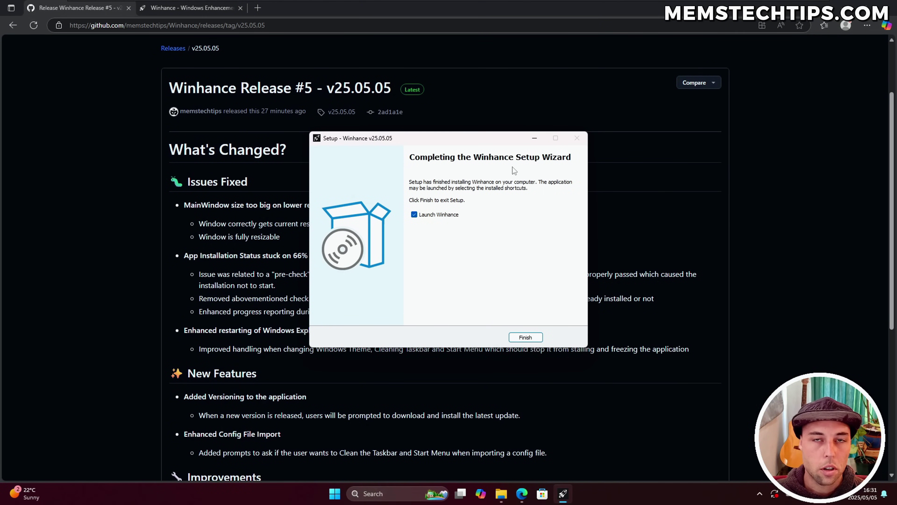
click(526, 338)
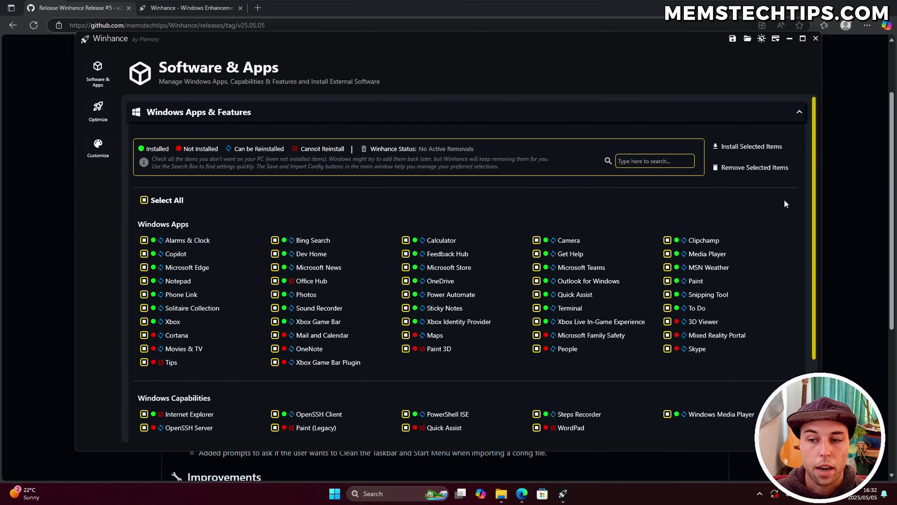
Return to the release notes and read the entries on the fix for the main window being too big on lower resolutions
click(854, 192)
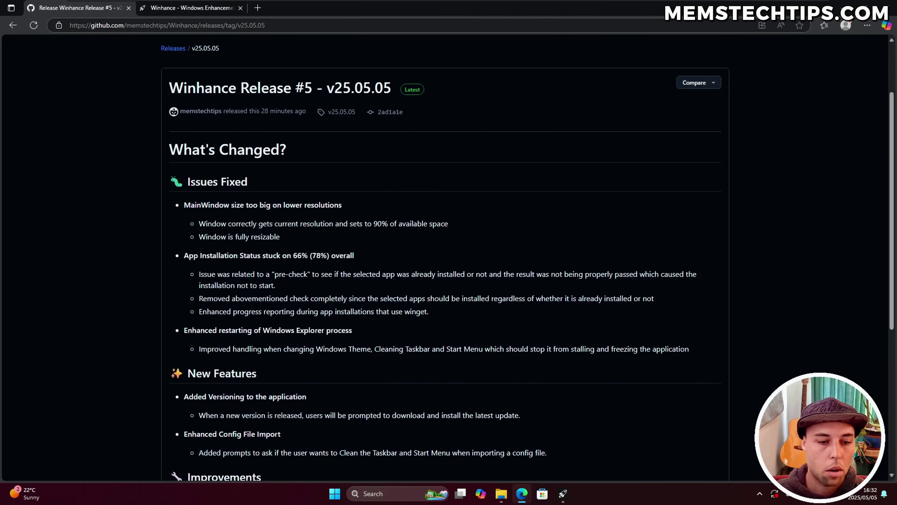
triple_click(185, 208)
click(185, 209)
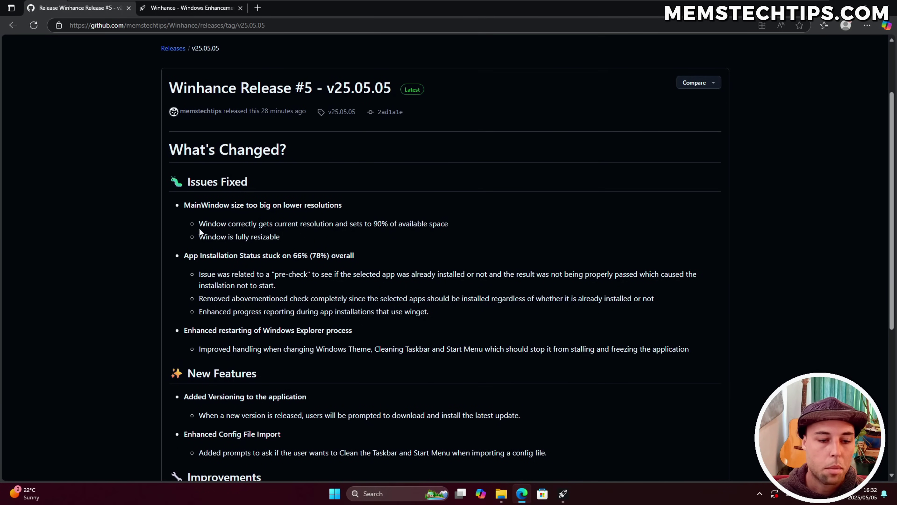
drag(199, 224, 450, 224)
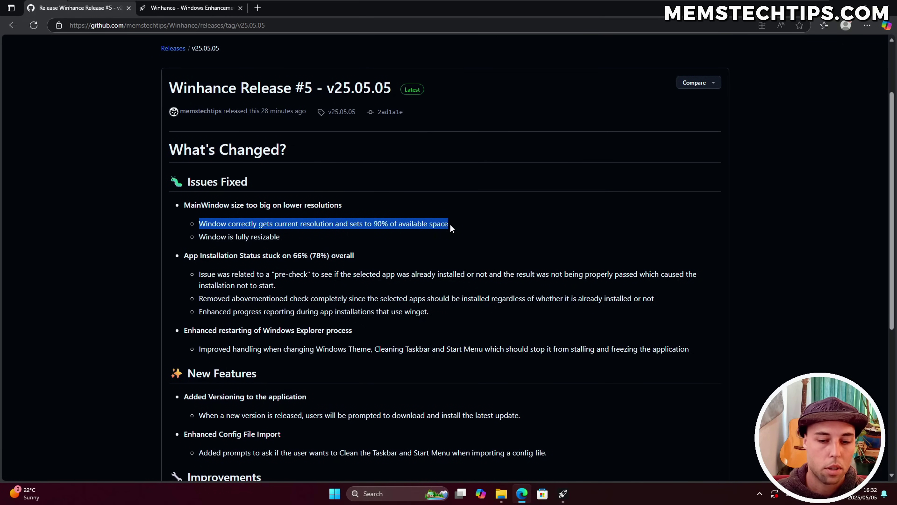
drag(199, 237, 283, 235)
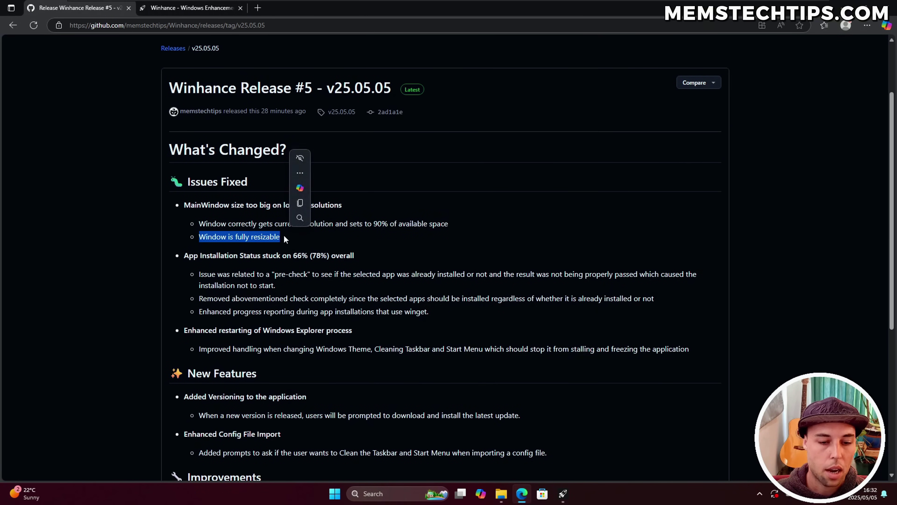
click(290, 235)
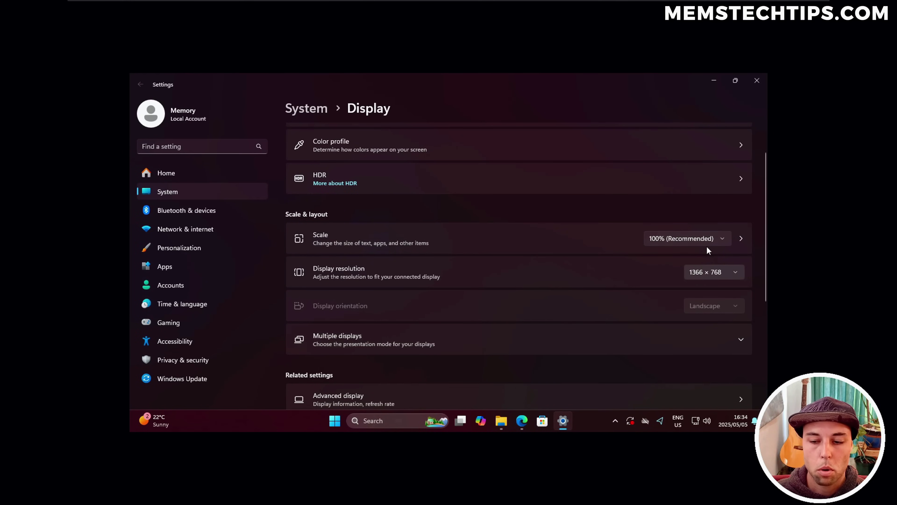
Close the display settings and launch Winhance from the desktop, allowing it to make changes to the device
click(757, 81)
double_click(135, 182)
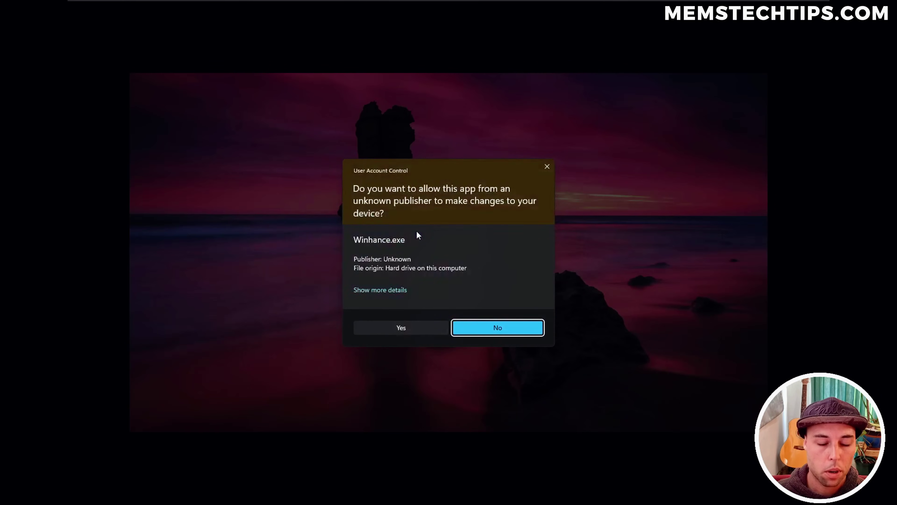
click(406, 326)
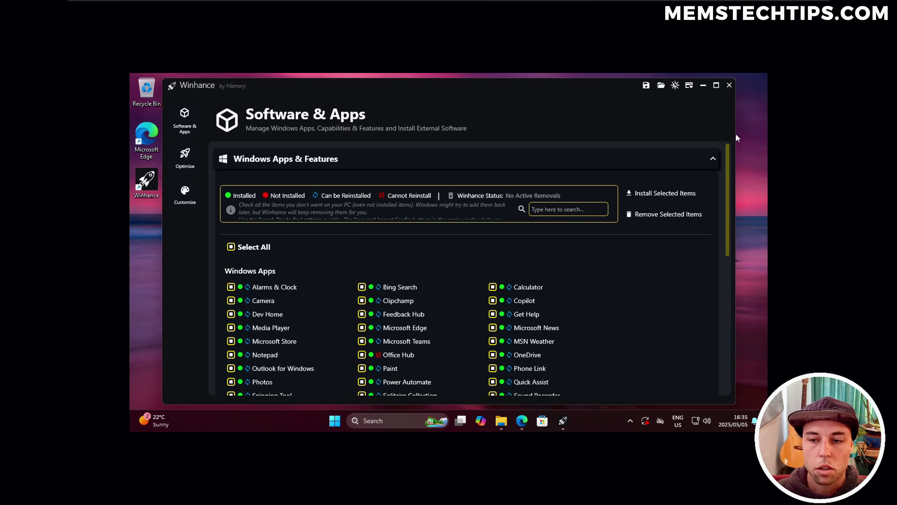
Shrink the Winhance window in width and height, and check how the Software & Apps lists adapt down to External Software
drag(732, 133, 457, 162)
click(301, 208)
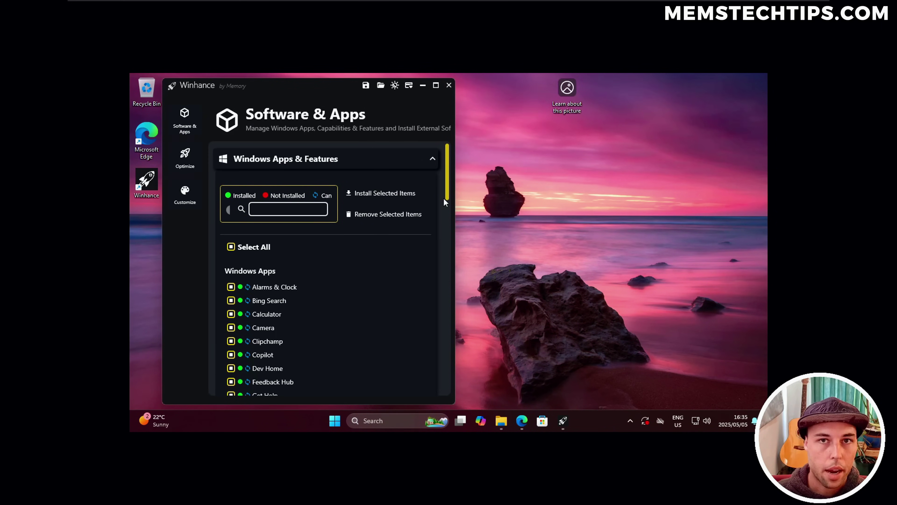
drag(447, 164, 413, 333)
scroll(408, 297, down, 3)
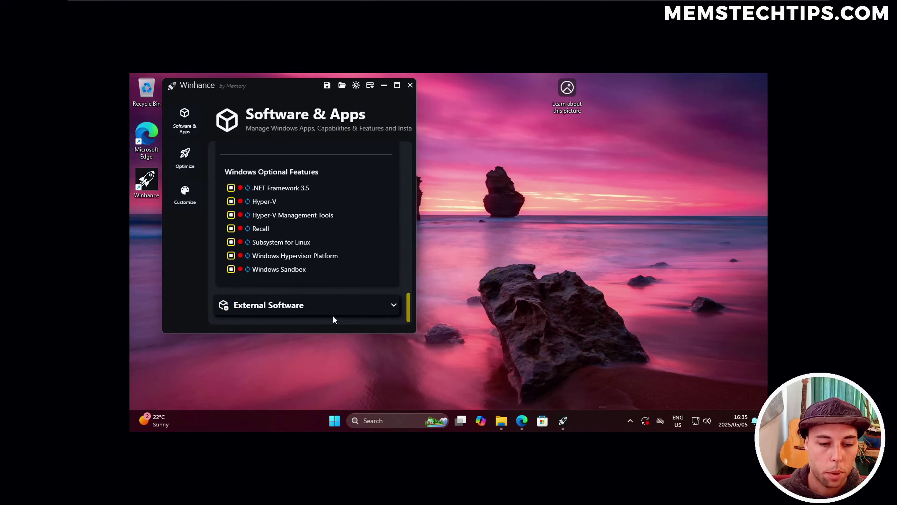
scroll(363, 276, down, 3)
scroll(346, 265, down, 5)
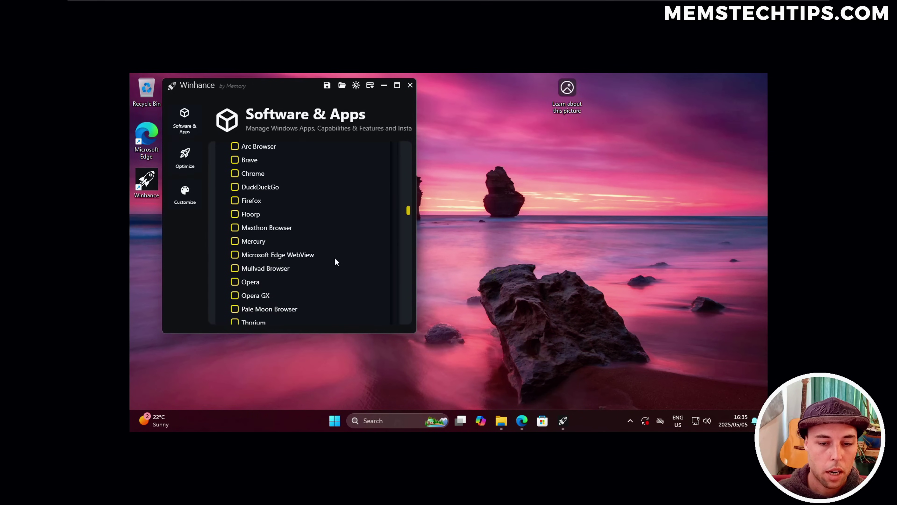
Widen and heighten the Winhance window again so the External Software categories show three columns
drag(416, 225, 663, 225)
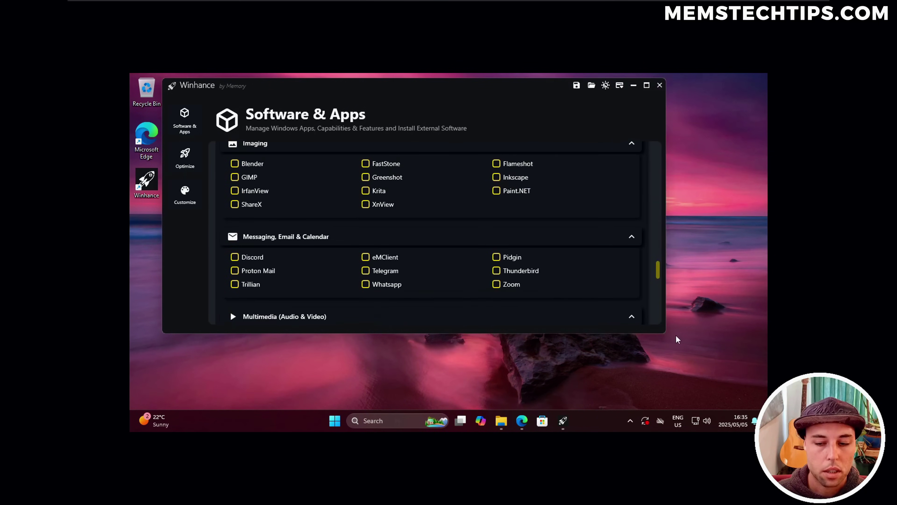
drag(664, 334, 714, 409)
scroll(387, 241, up, 3)
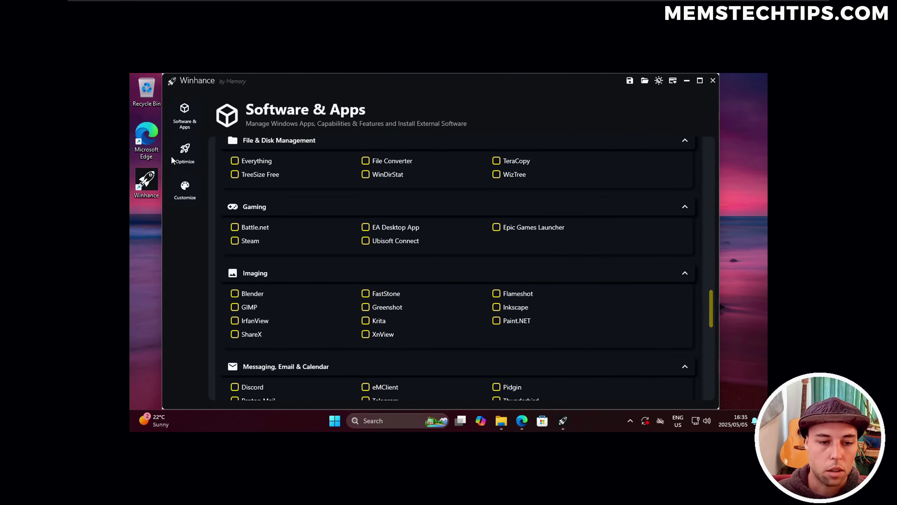
Open the Optimizations page, then narrow the window to one column of settings and widen it to three columns
click(184, 155)
scroll(381, 239, down, 1)
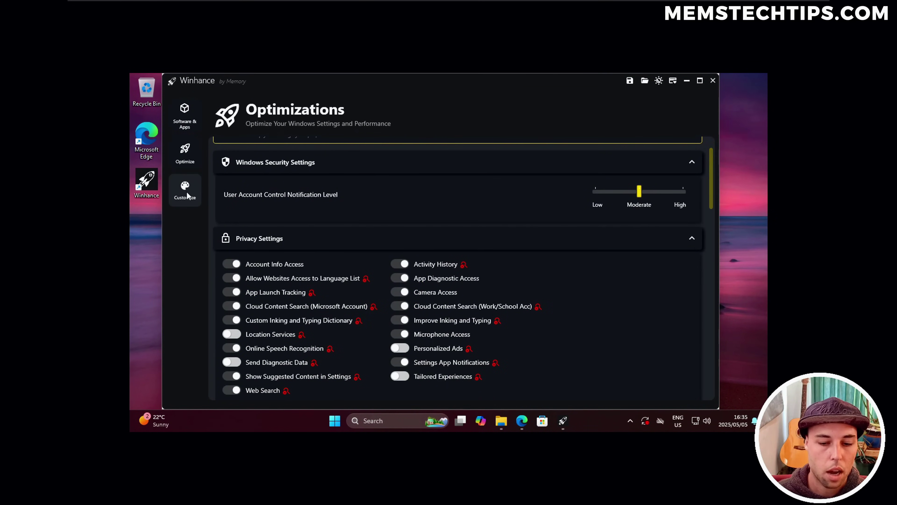
scroll(566, 255, down, 1)
drag(719, 248, 410, 213)
scroll(388, 191, down, 1)
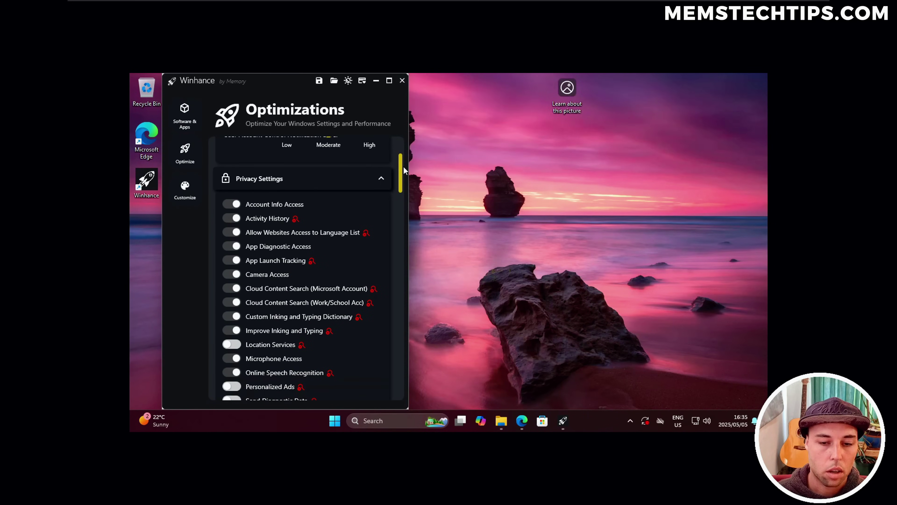
drag(403, 165, 749, 167)
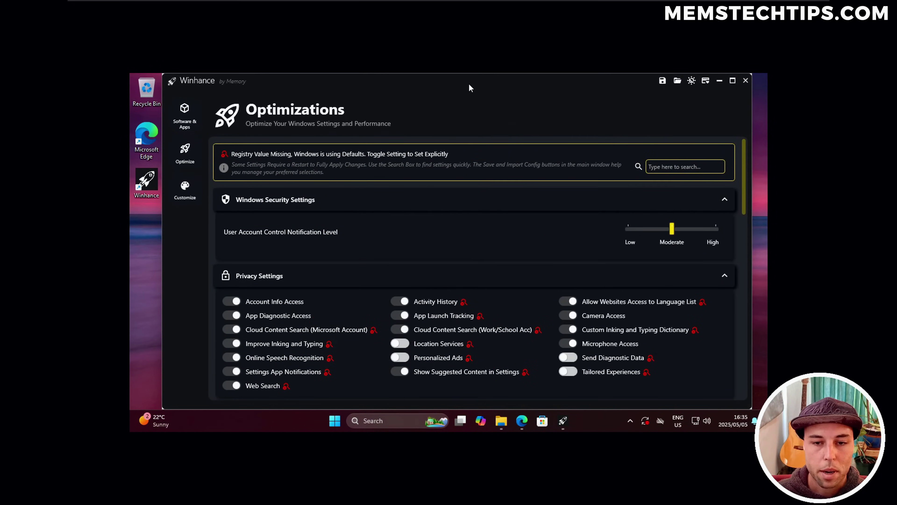
Return to the v25.05.05 release notes in the browser and examine the App Installation Status fix and its sub-points
click(175, 115)
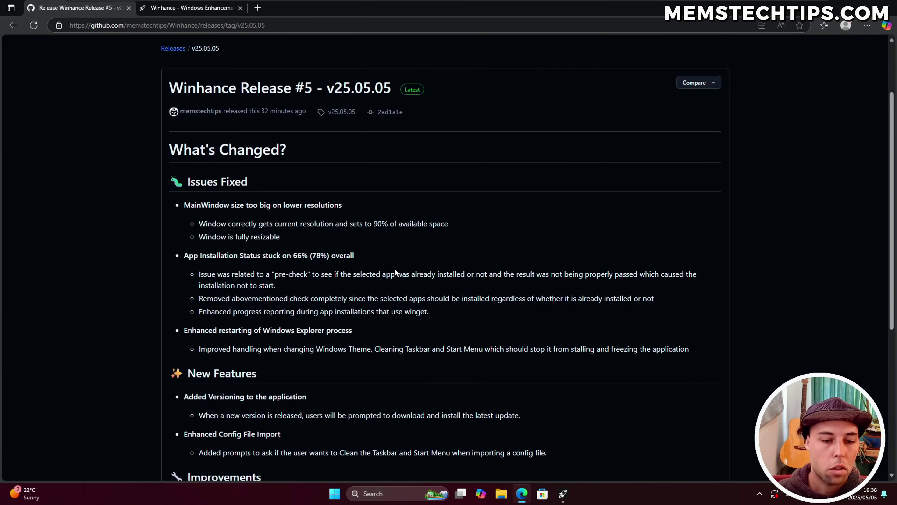
drag(184, 258, 375, 261)
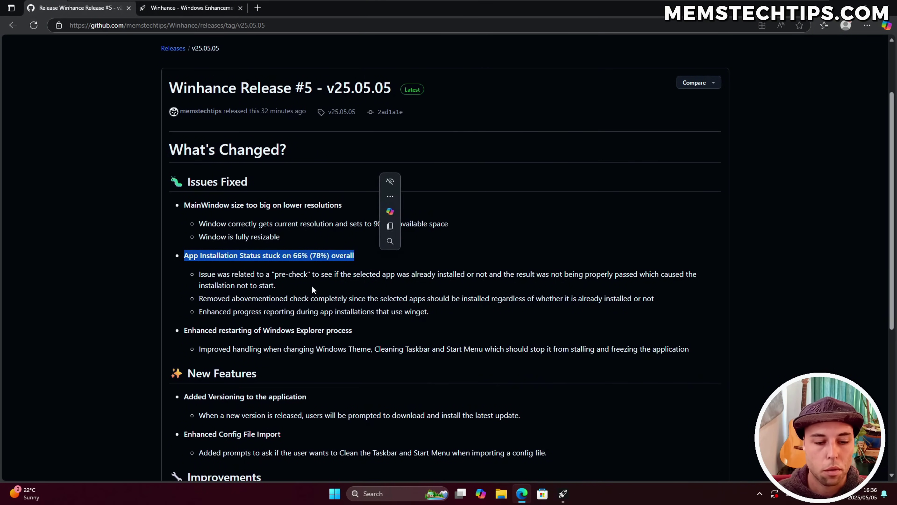
click(375, 261)
scroll(375, 261, down, 1)
scroll(375, 261, down, 2)
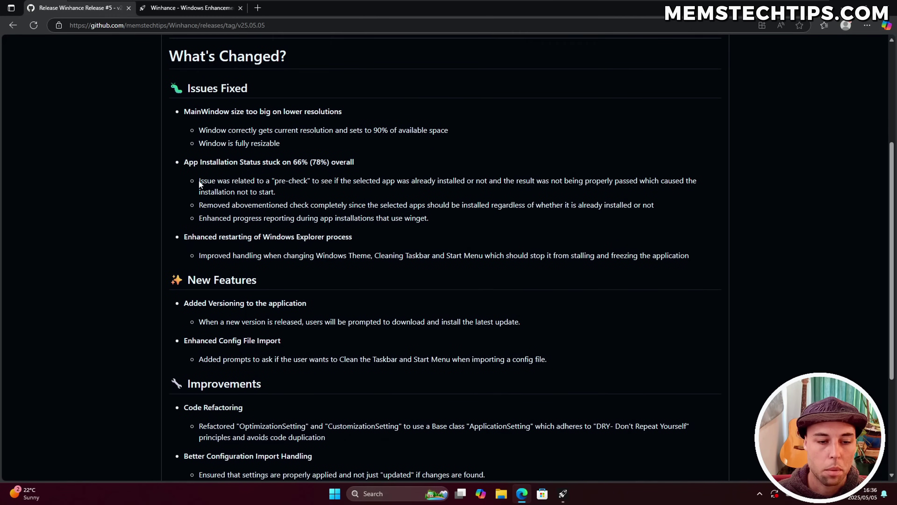
drag(199, 183, 487, 180)
click(524, 184)
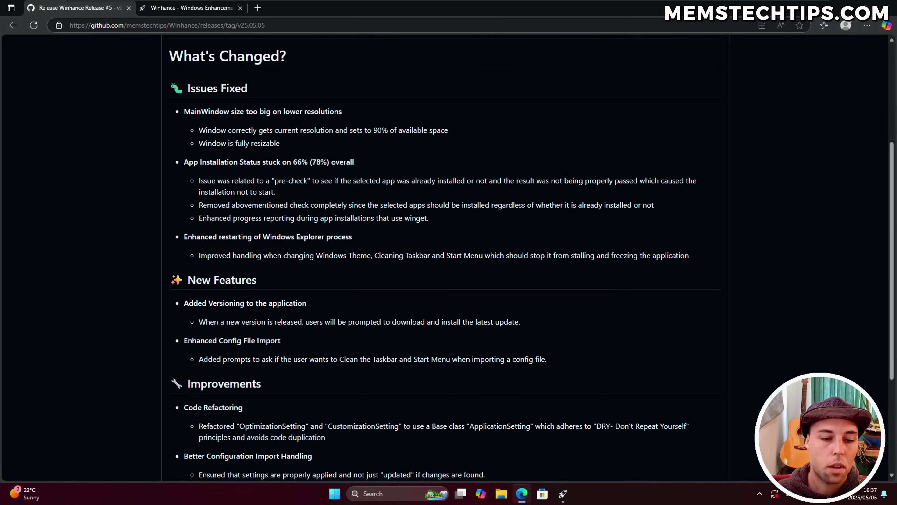
drag(200, 205, 656, 205)
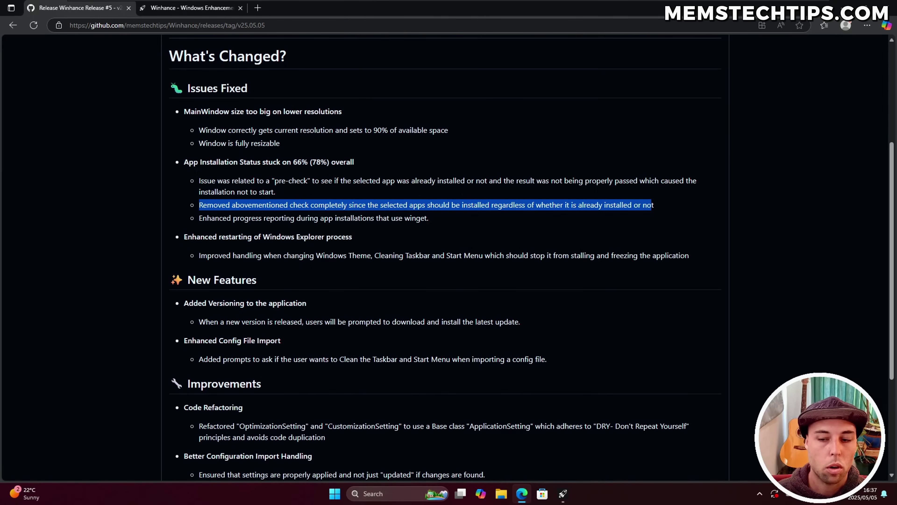
click(658, 207)
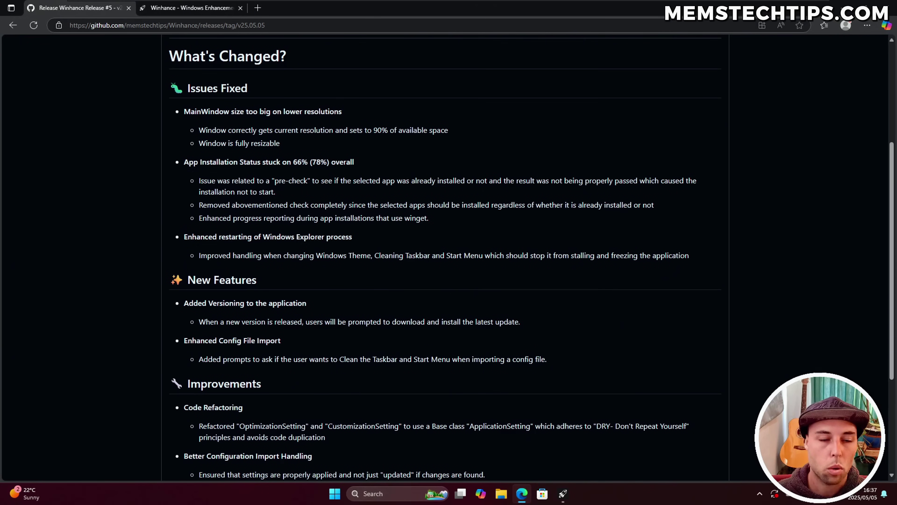
drag(199, 218, 437, 223)
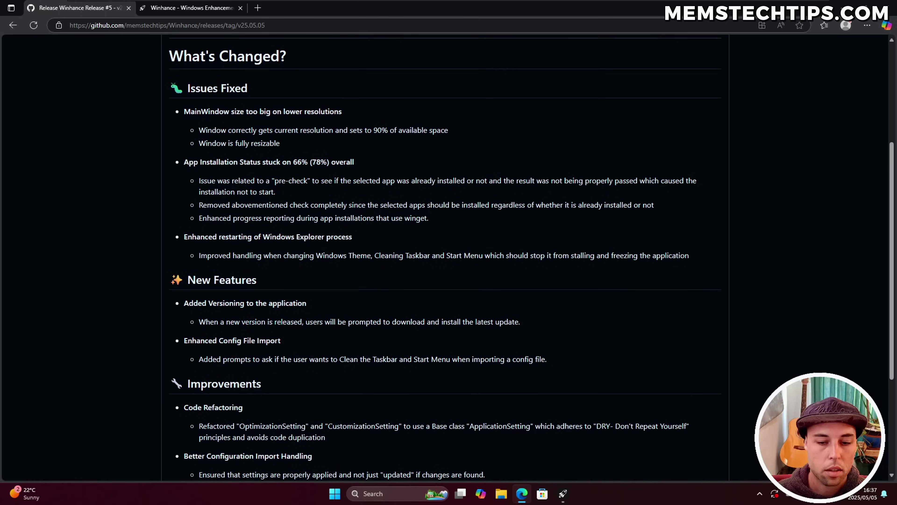
Switch back to Winhance and install Chrome from the External Software browsers, confirming the installation and closing the completion message
click(522, 493)
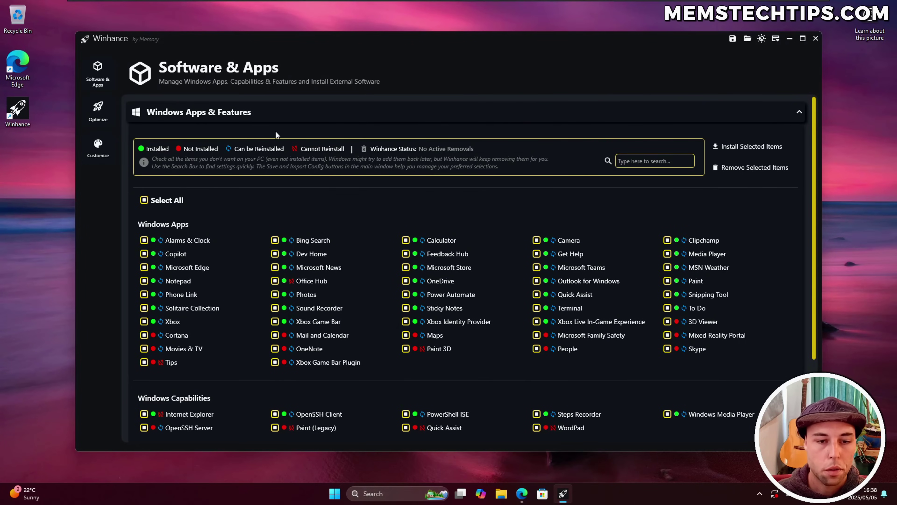
click(331, 114)
click(291, 148)
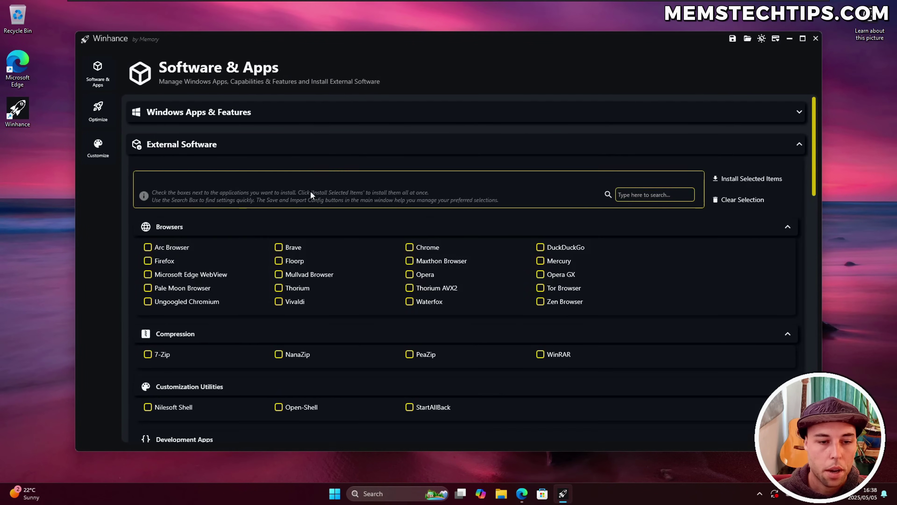
click(409, 248)
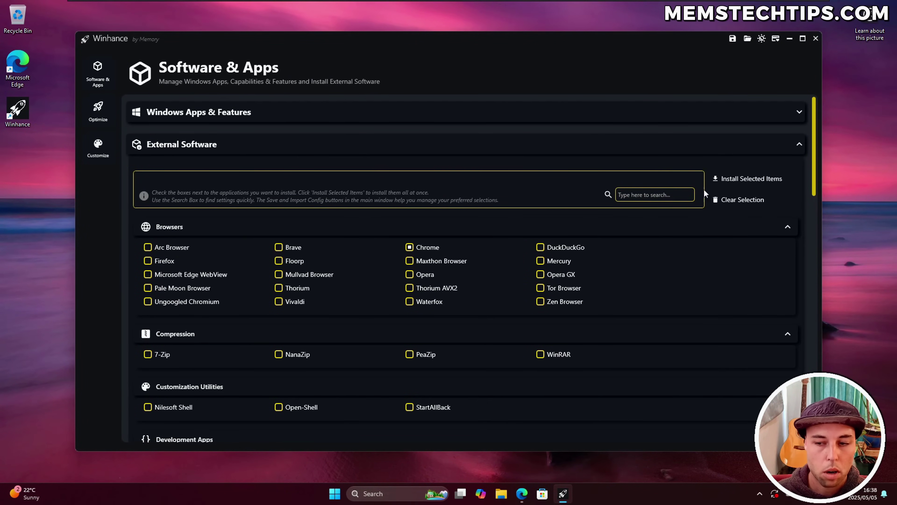
click(746, 179)
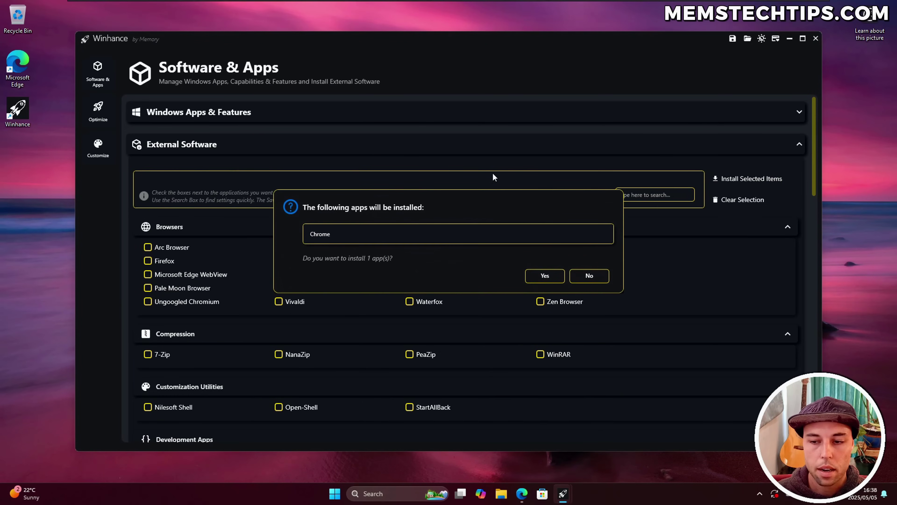
click(537, 276)
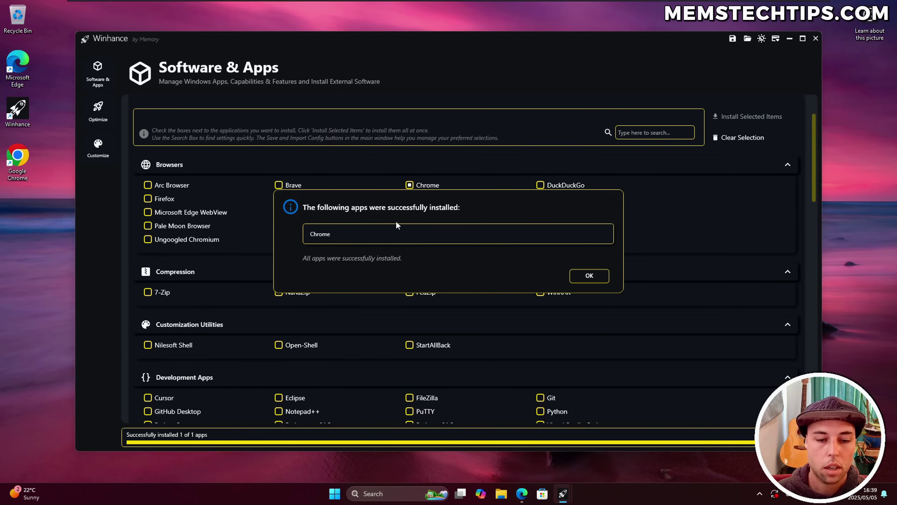
click(590, 277)
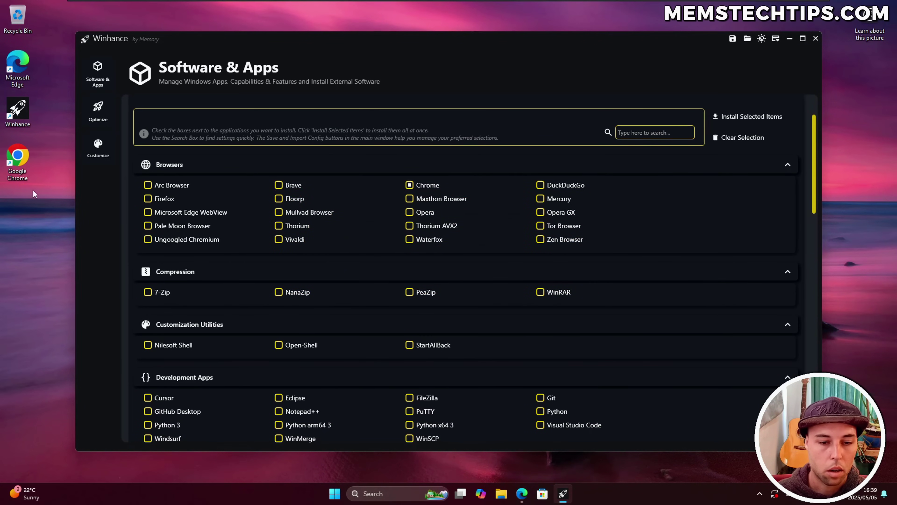
Launch Google Chrome from the desktop to check the installation, acknowledge its ad privacy notice, and close the browser
double_click(22, 165)
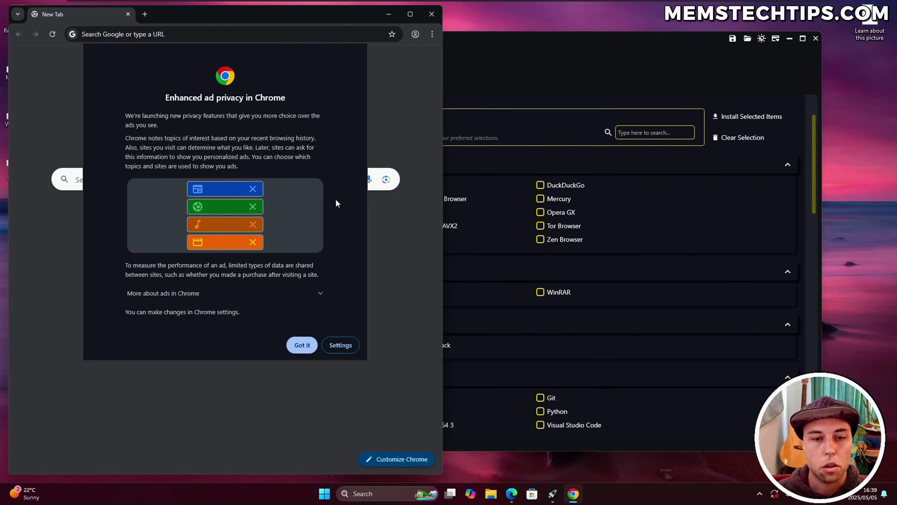
click(301, 345)
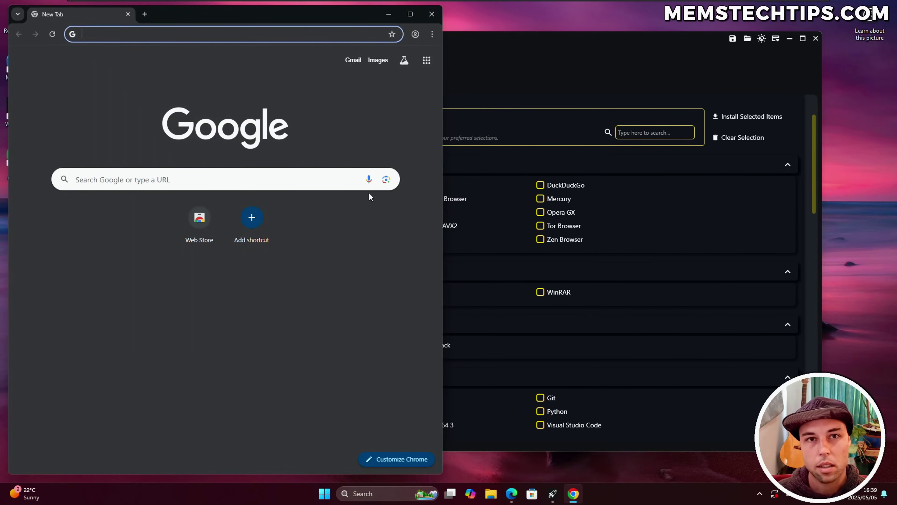
click(431, 14)
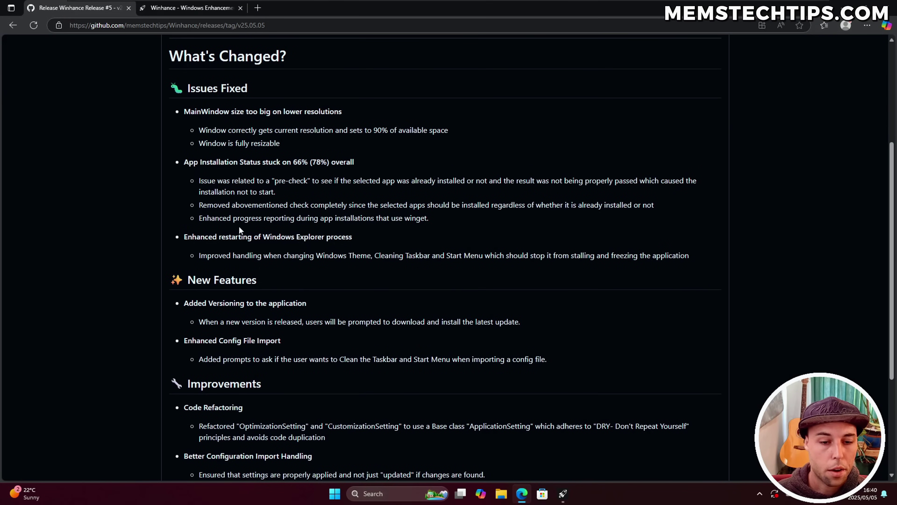
Examine the release notes on the enhanced Windows Explorer restarting and the Enhanced Config File Import feature
drag(184, 236, 349, 239)
click(228, 270)
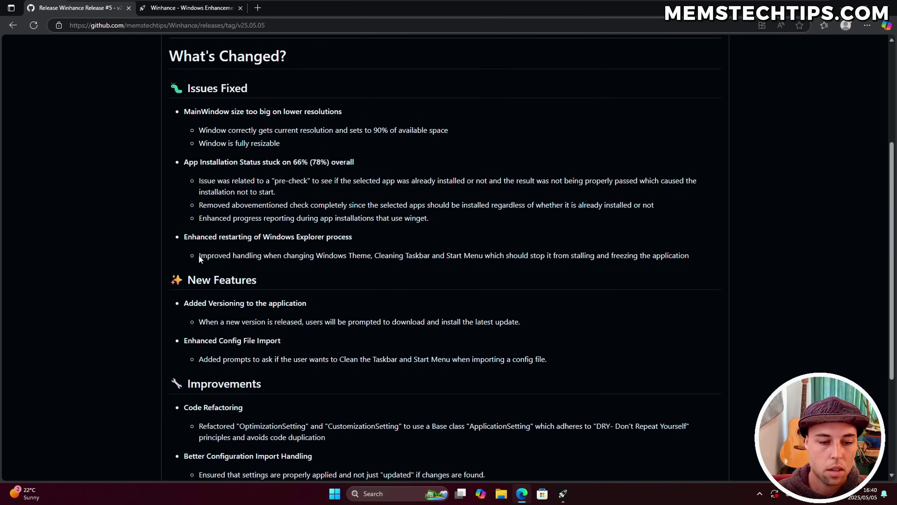
drag(199, 258, 697, 260)
click(494, 231)
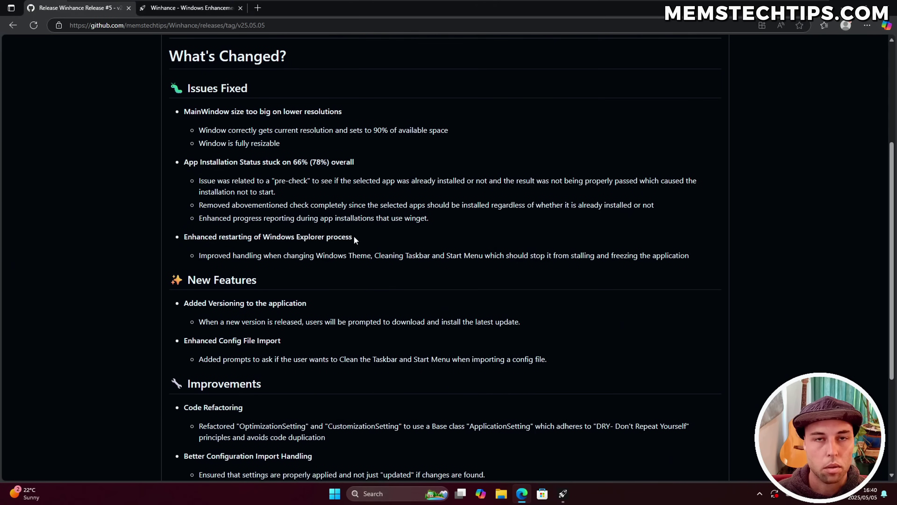
scroll(355, 238, down, 5)
drag(184, 67, 366, 71)
click(292, 181)
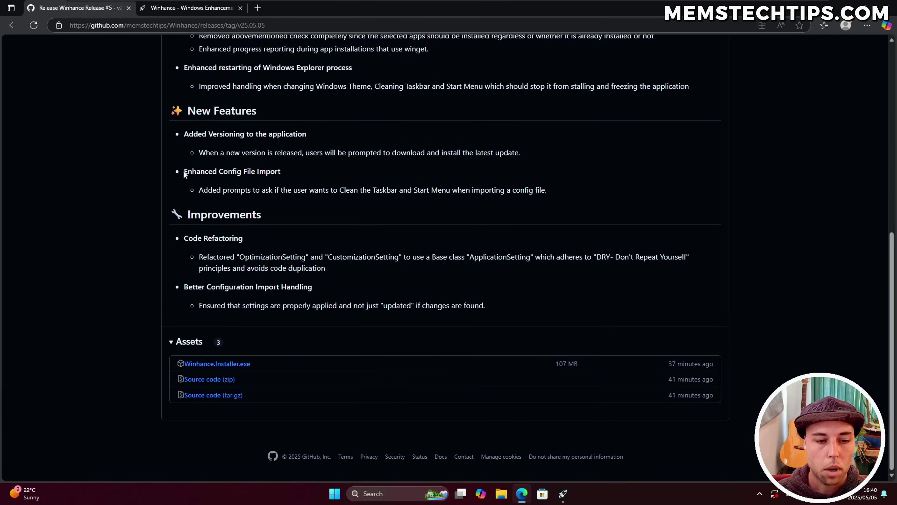
drag(183, 170, 297, 175)
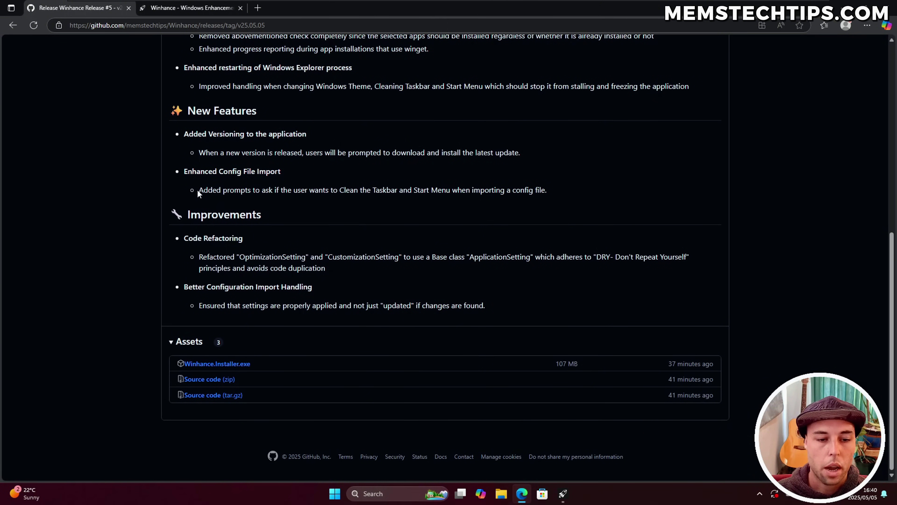
drag(198, 190, 527, 190)
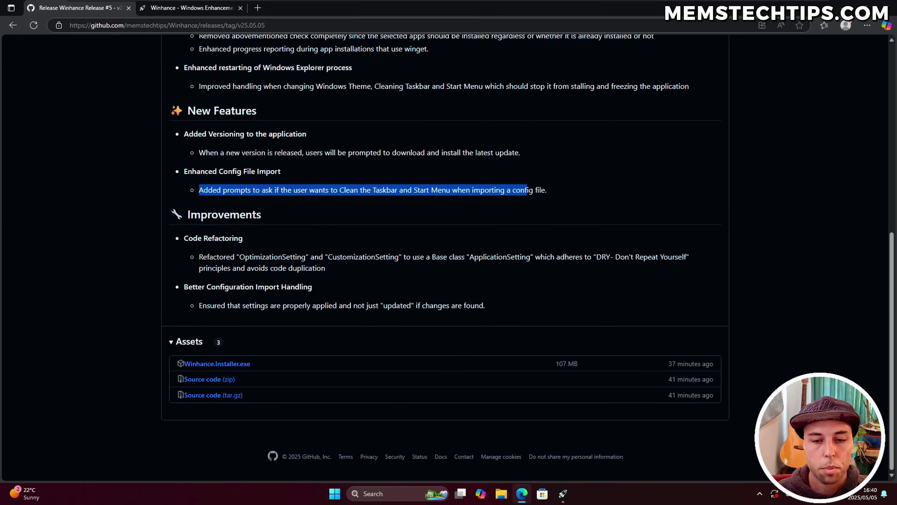
click(552, 198)
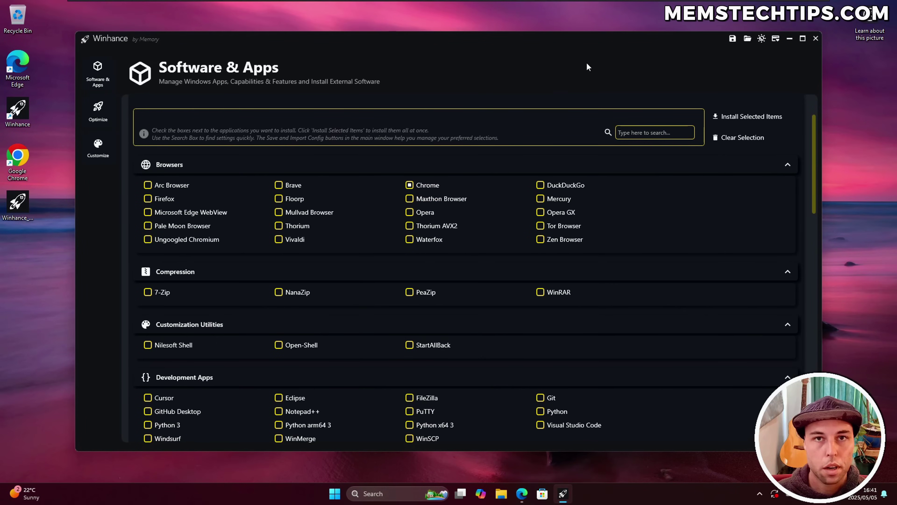
Import the Winhance_Unified_Config_20250503 file from the Desktop into Winhance, including Windows Apps, External Apps, Customization and Optimization Settings
click(747, 38)
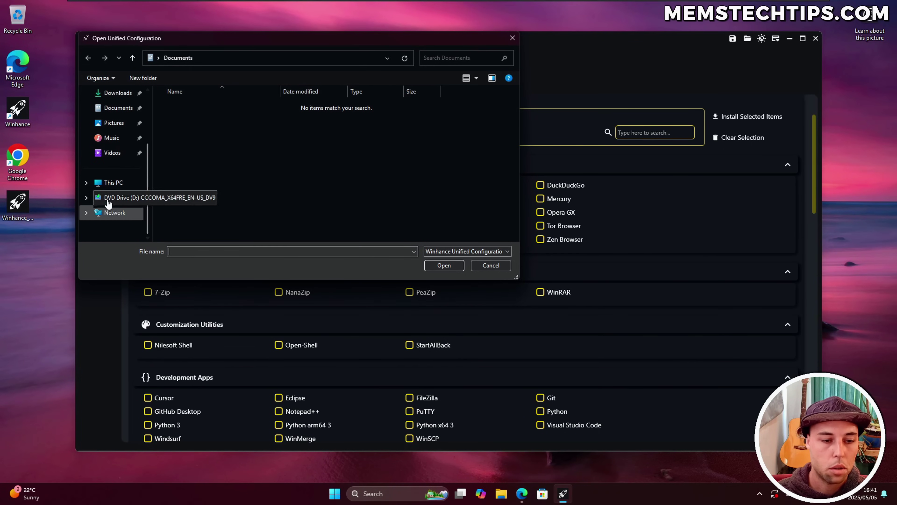
scroll(117, 141, up, 3)
click(114, 155)
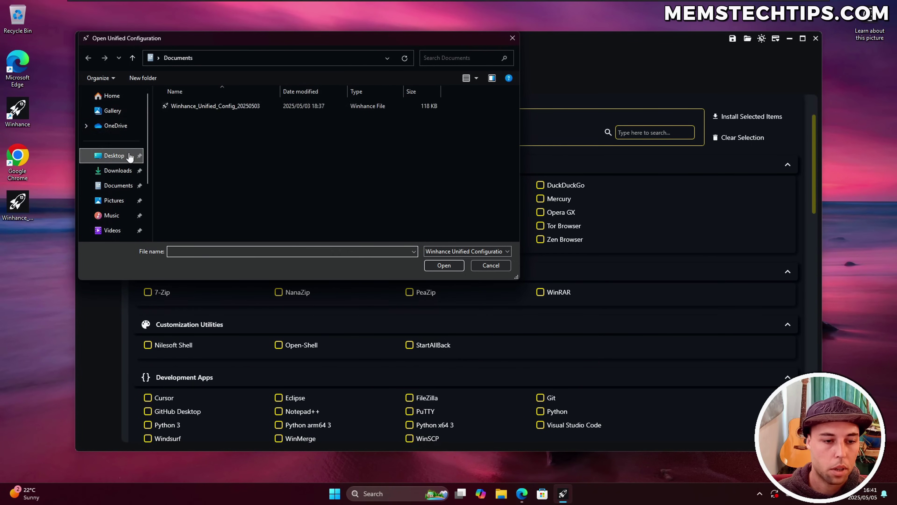
click(225, 107)
double_click(224, 108)
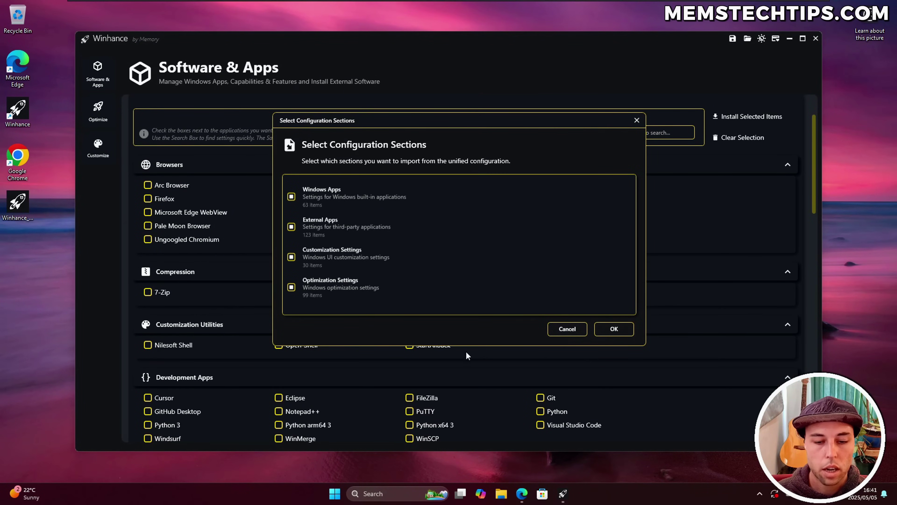
click(613, 330)
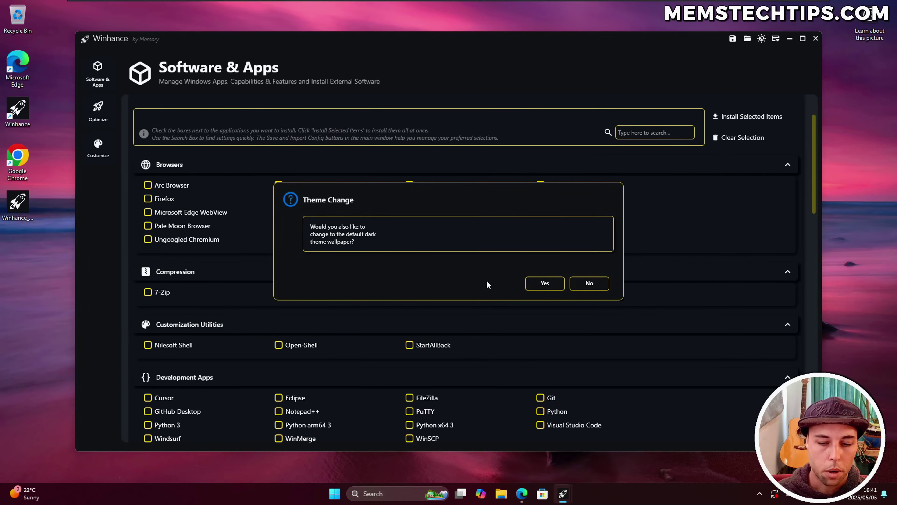
Accept the default dark theme wallpaper and agree to clean both the taskbar and the Start Menu
click(544, 284)
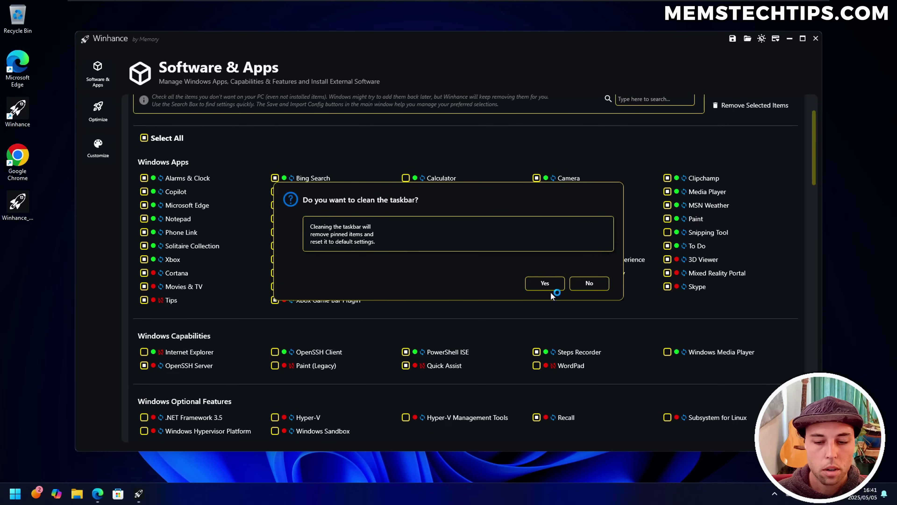
click(548, 285)
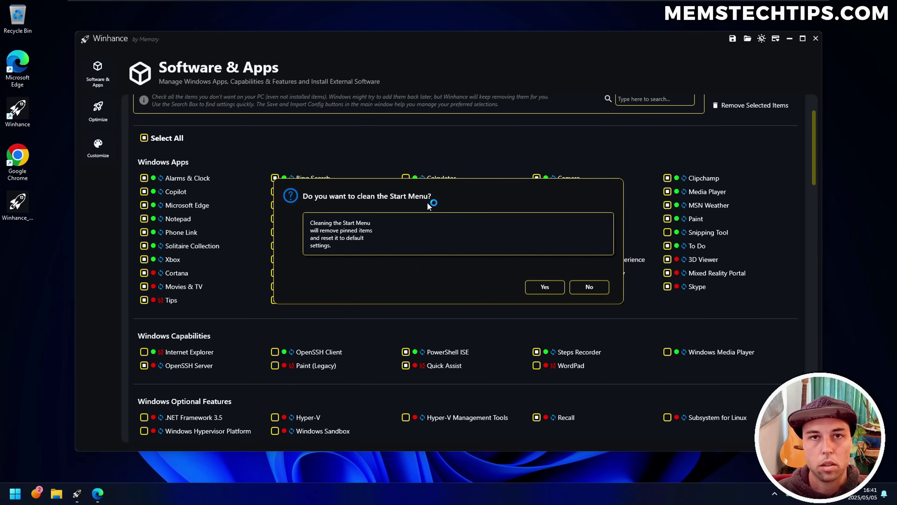
click(544, 287)
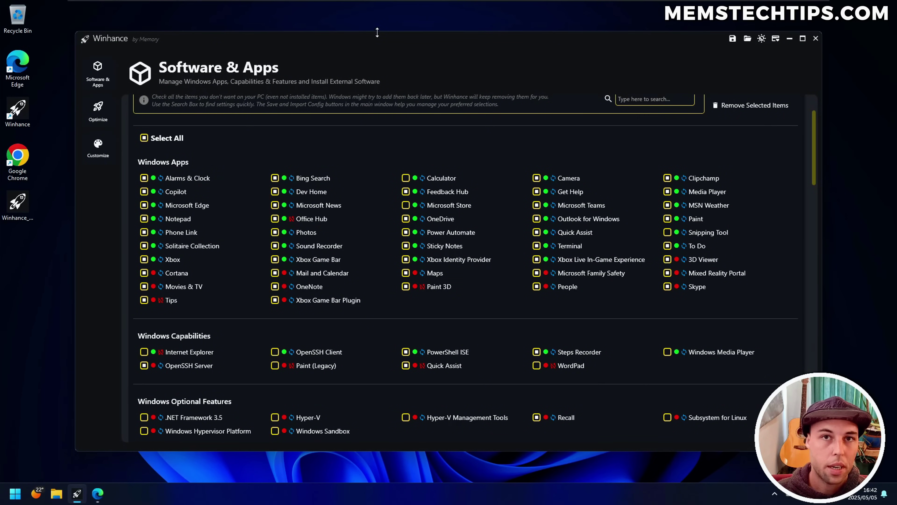
Check the taskbar's Widgets board and the pinned items in the Start menu, closing each one again
click(37, 494)
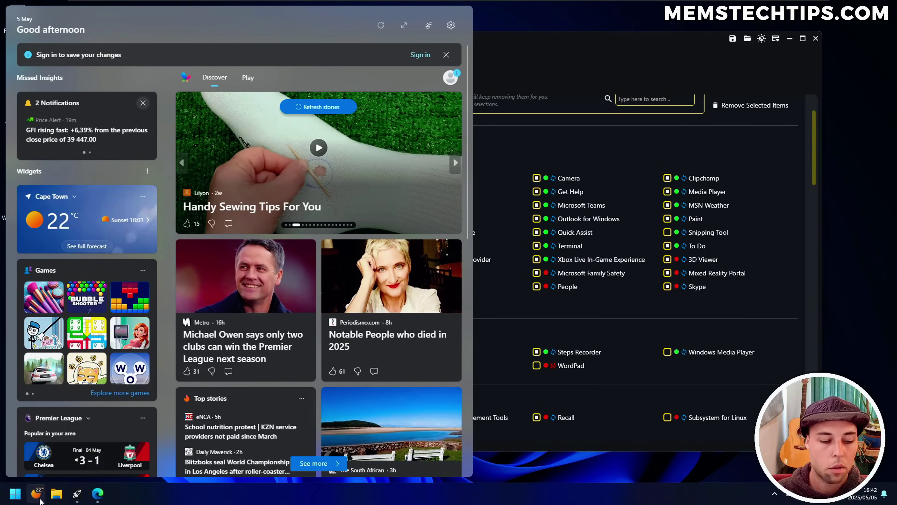
click(512, 473)
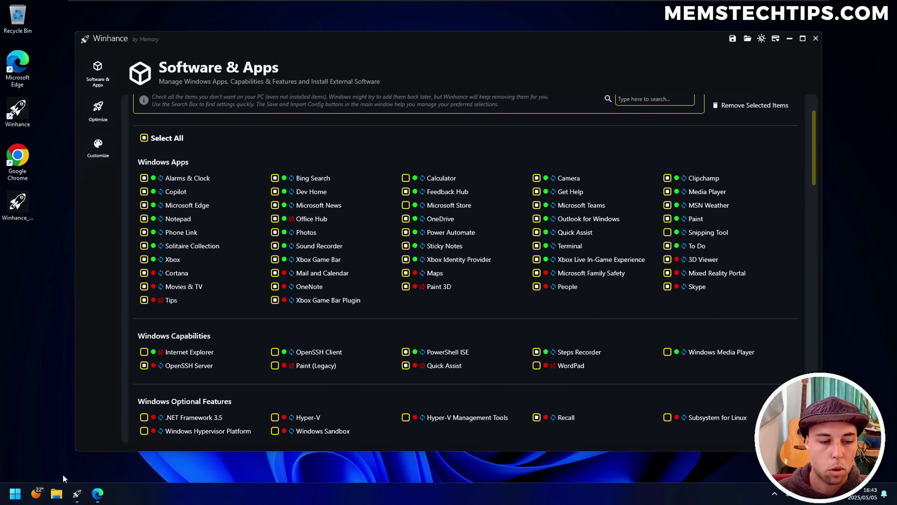
click(15, 493)
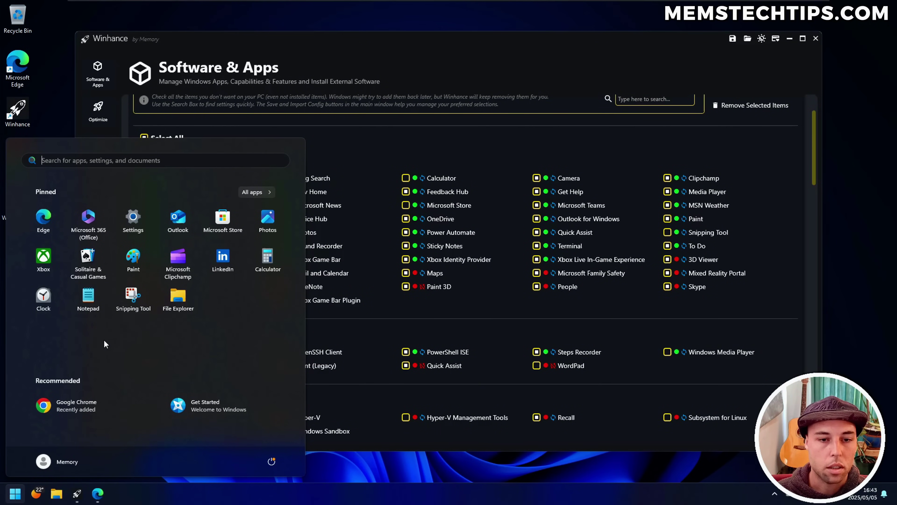
click(325, 44)
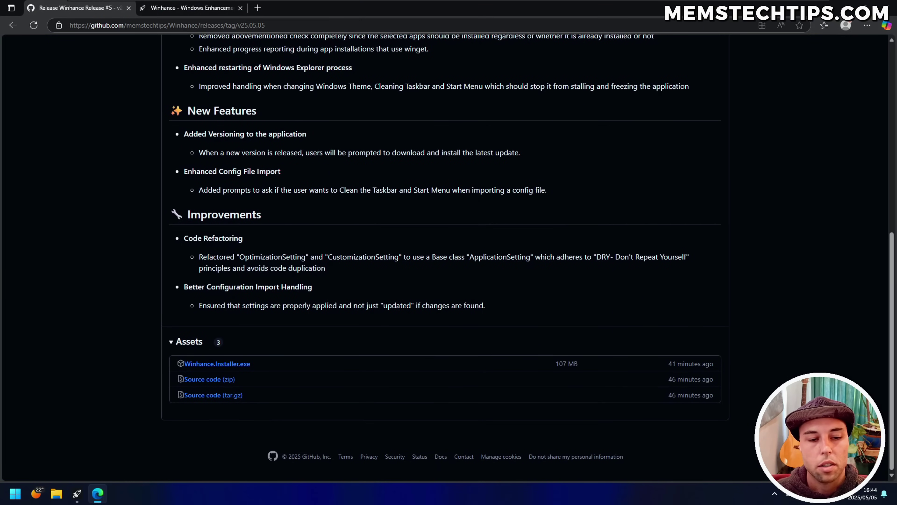
Return to the release notes and examine the Code Refactoring entry under Improvements
drag(187, 214, 279, 224)
click(263, 238)
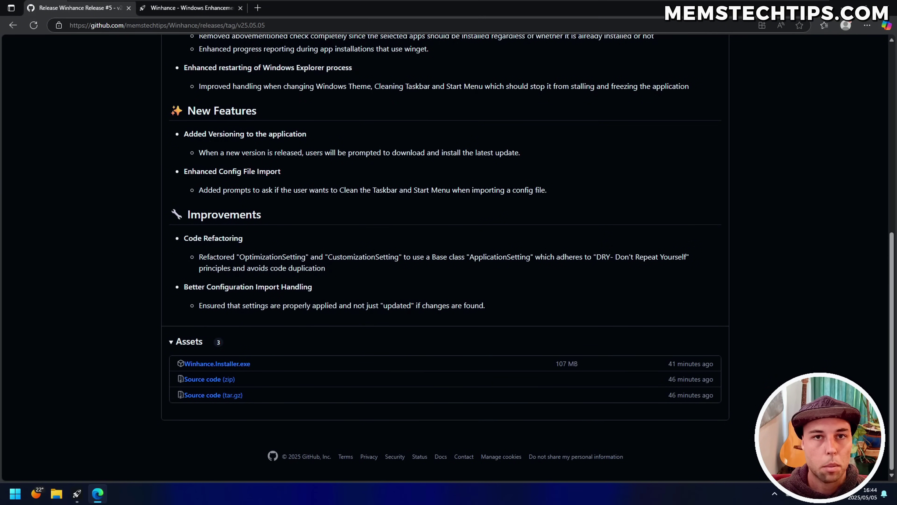
drag(245, 268, 351, 277)
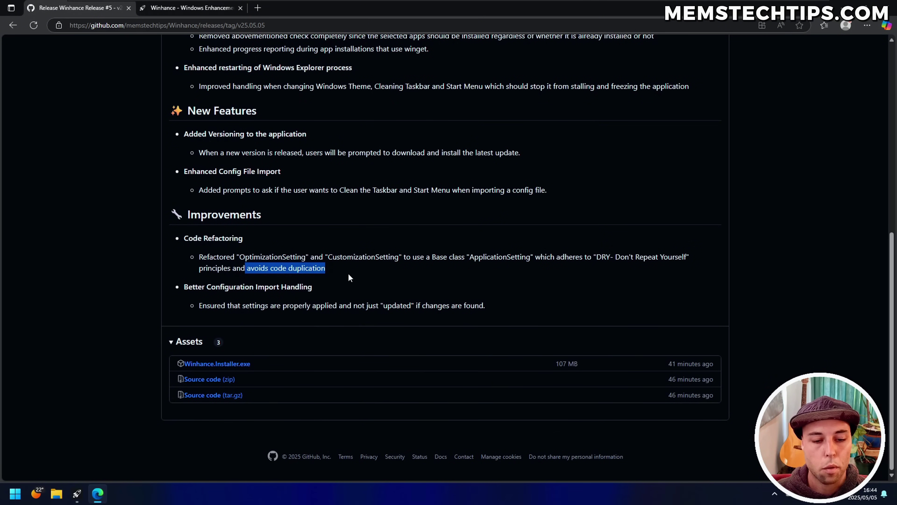
Examine the Better Configuration Import Handling entry under Improvements in the release notes
click(351, 277)
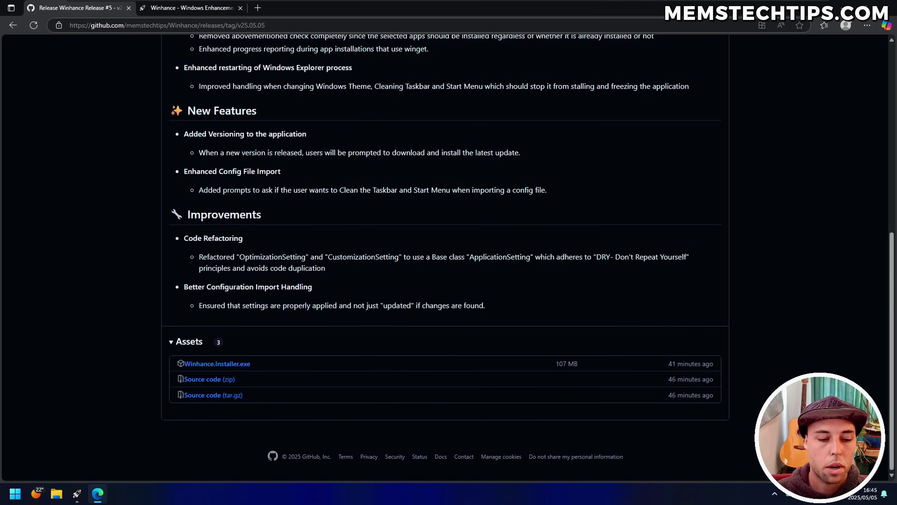
drag(207, 287, 313, 288)
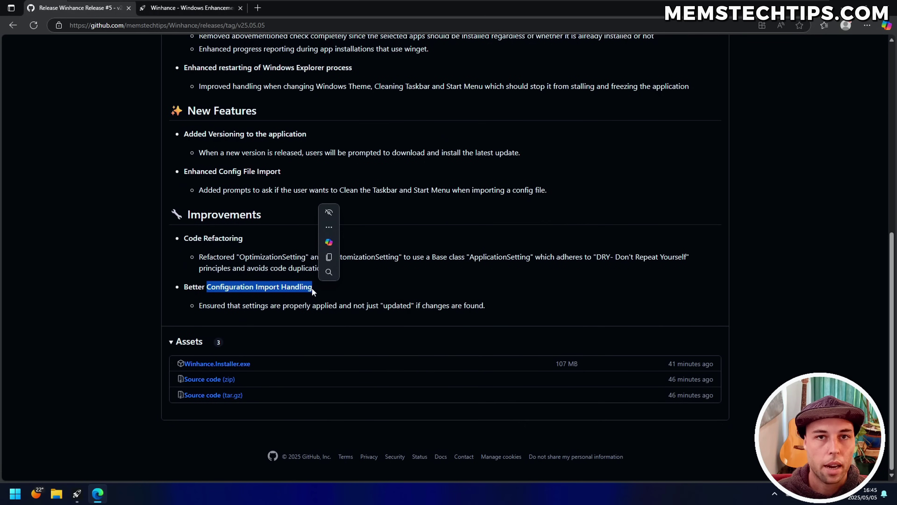
drag(199, 305, 368, 306)
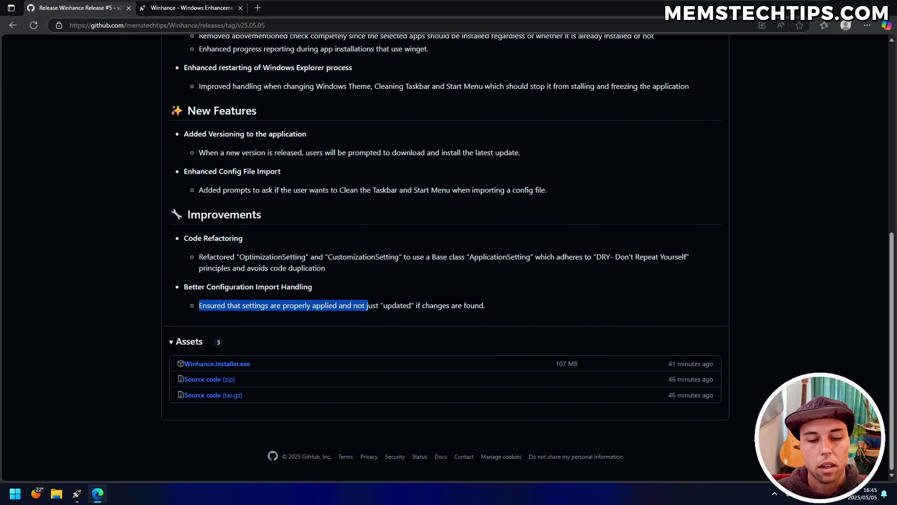
click(506, 314)
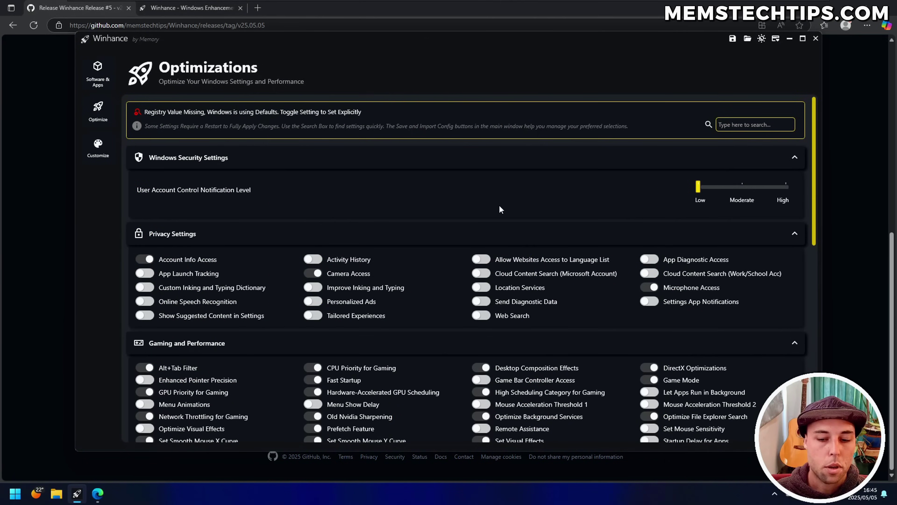
Review the Privacy Settings and Gaming and Performance toggles on Winhance's Optimizations page
scroll(499, 205, down, 2)
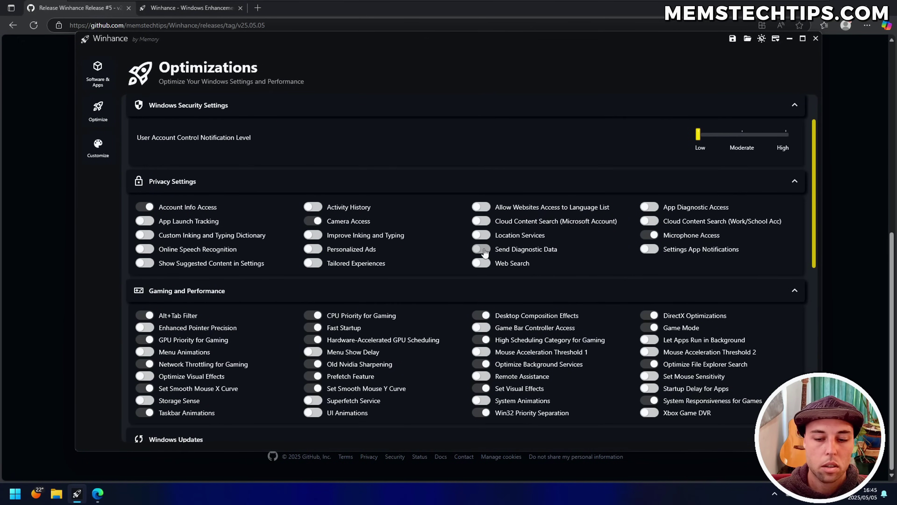
mouse_move(485, 252)
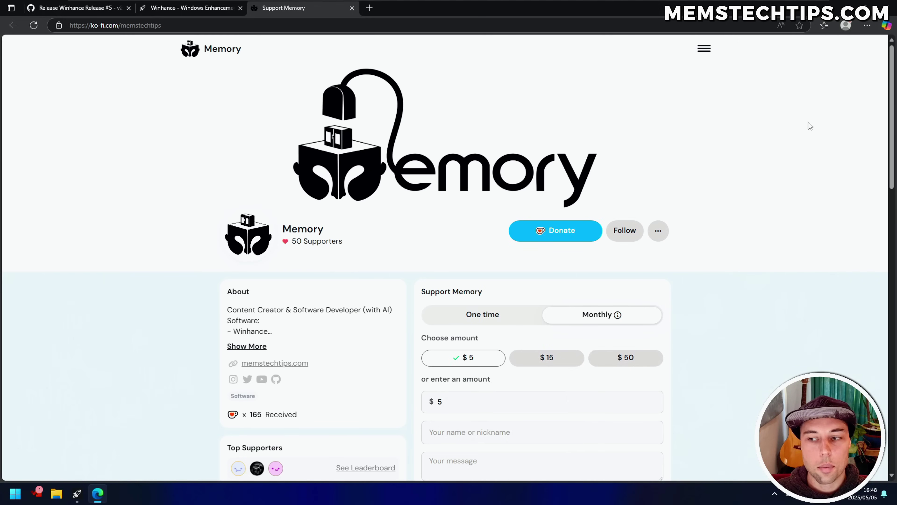
Look through the Ko-fi support page for Memory, reading the supporter messages in its Feed
scroll(878, 173, down, 5)
scroll(869, 198, down, 3)
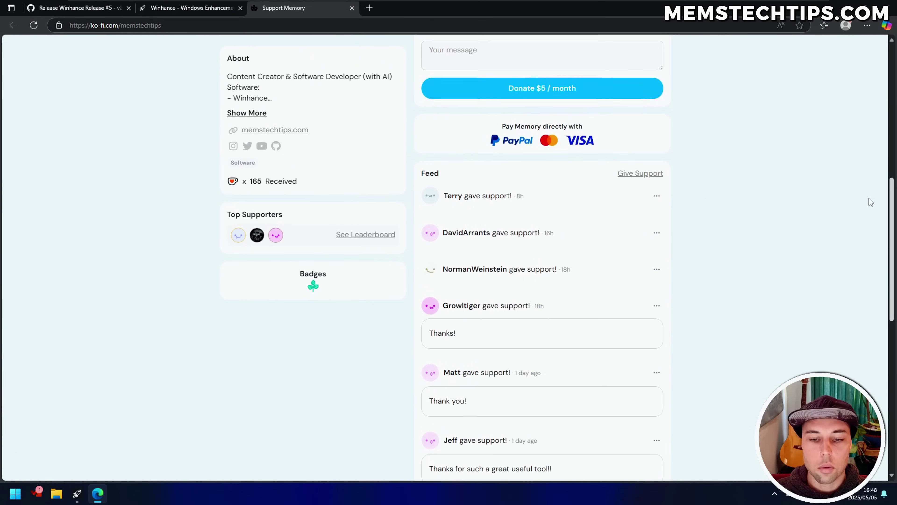
scroll(865, 211, down, 3)
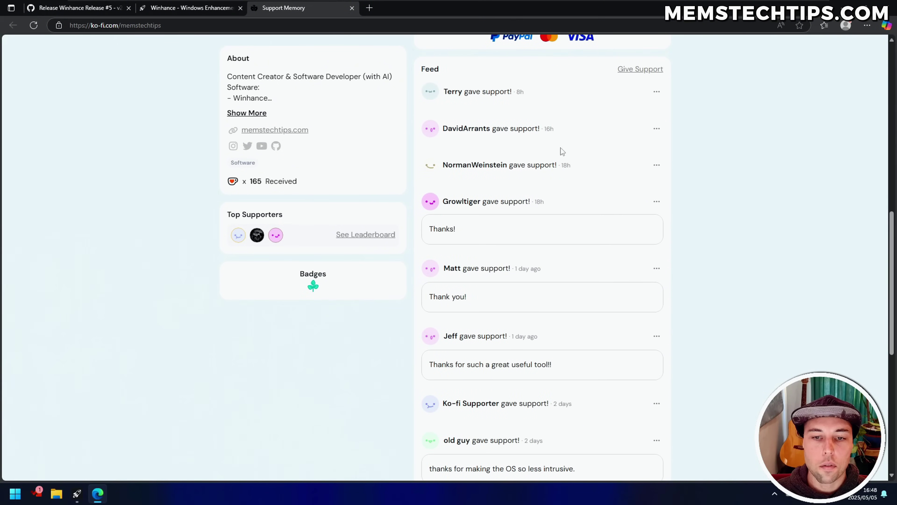
scroll(493, 103, down, 1)
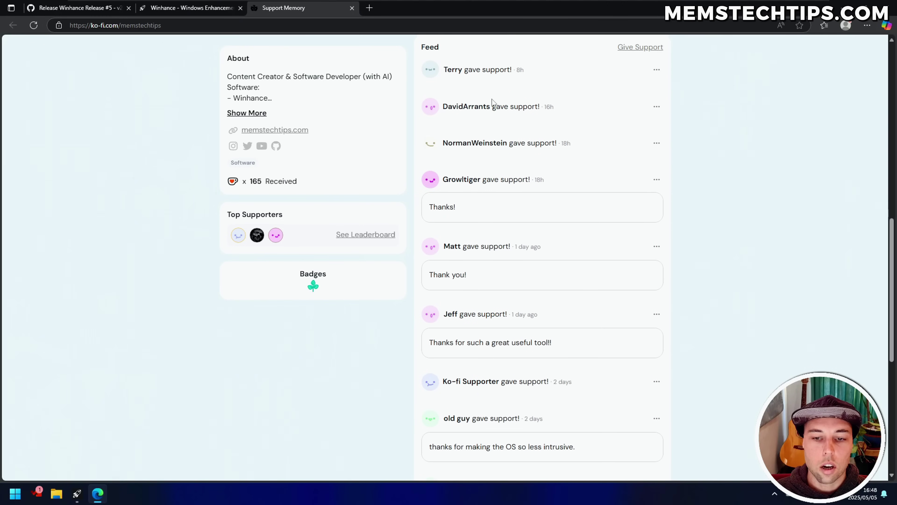
scroll(492, 99, down, 6)
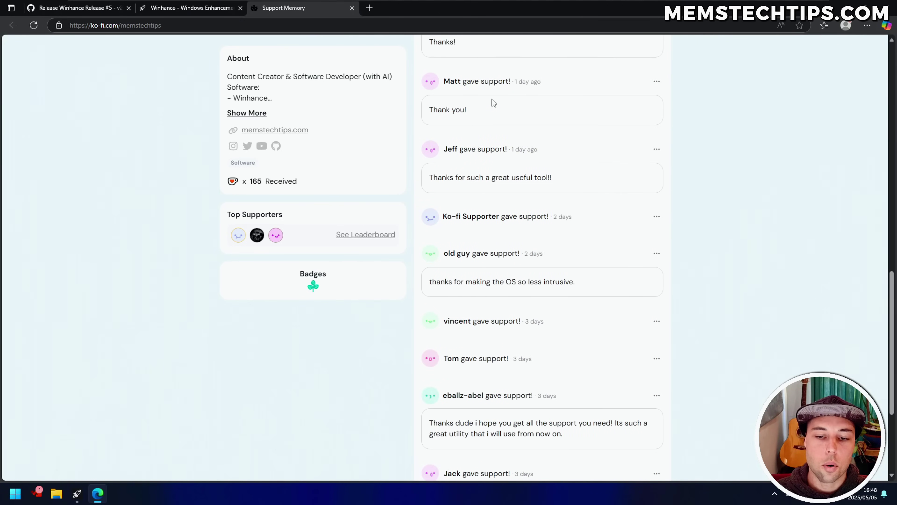